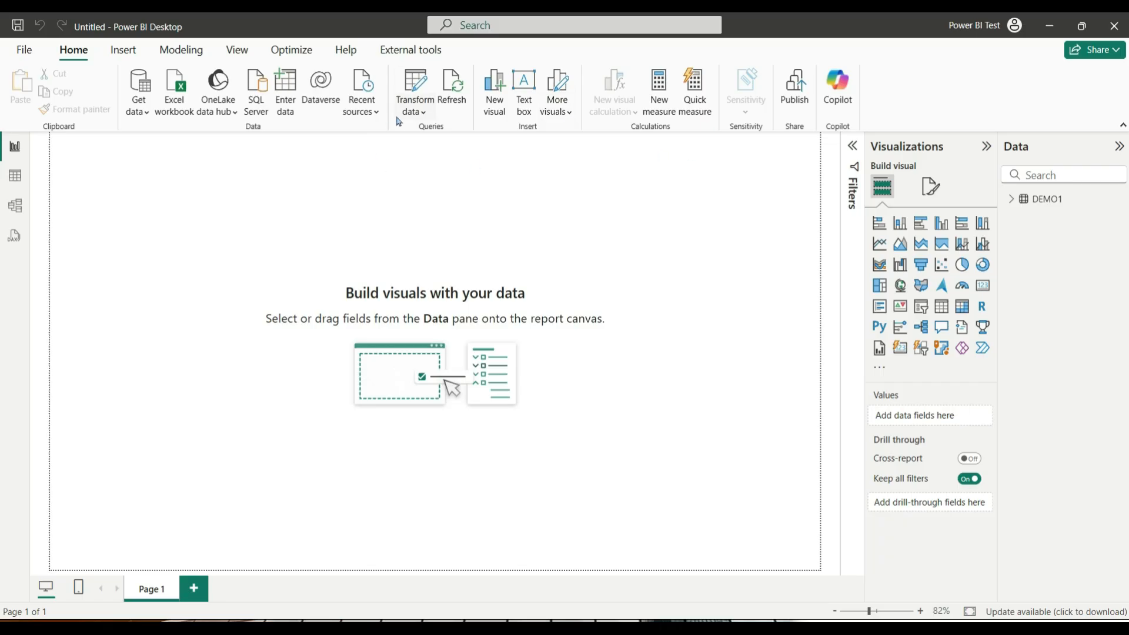
Check the report's data source in the data source settings and view the DEMO1 table's rows.
click(429, 119)
click(434, 158)
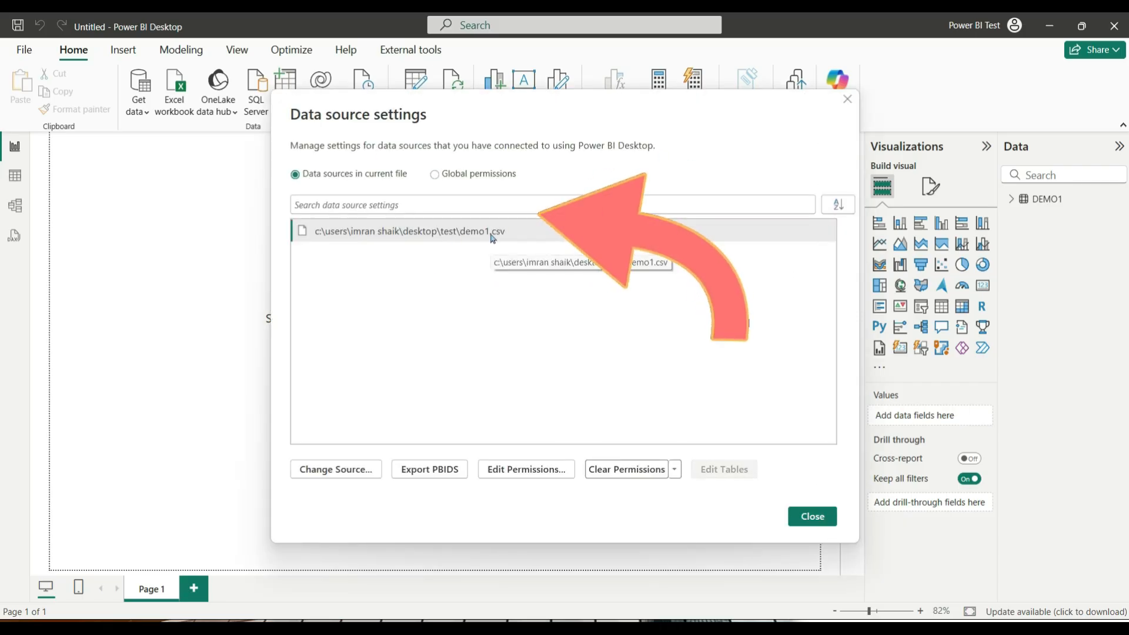
key(Escape)
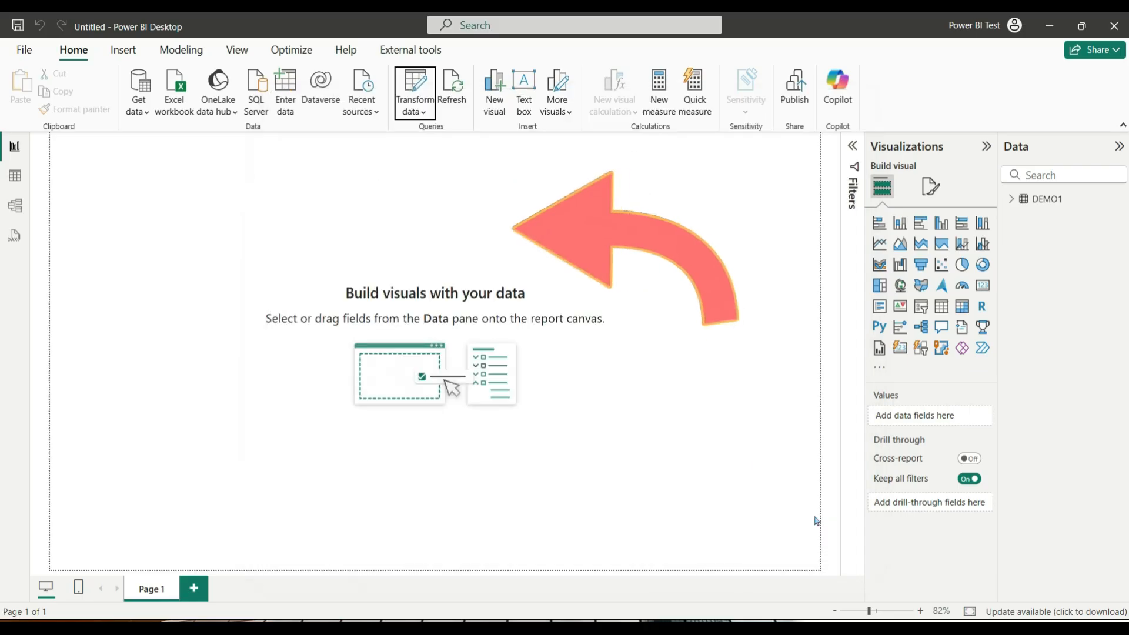
click(12, 180)
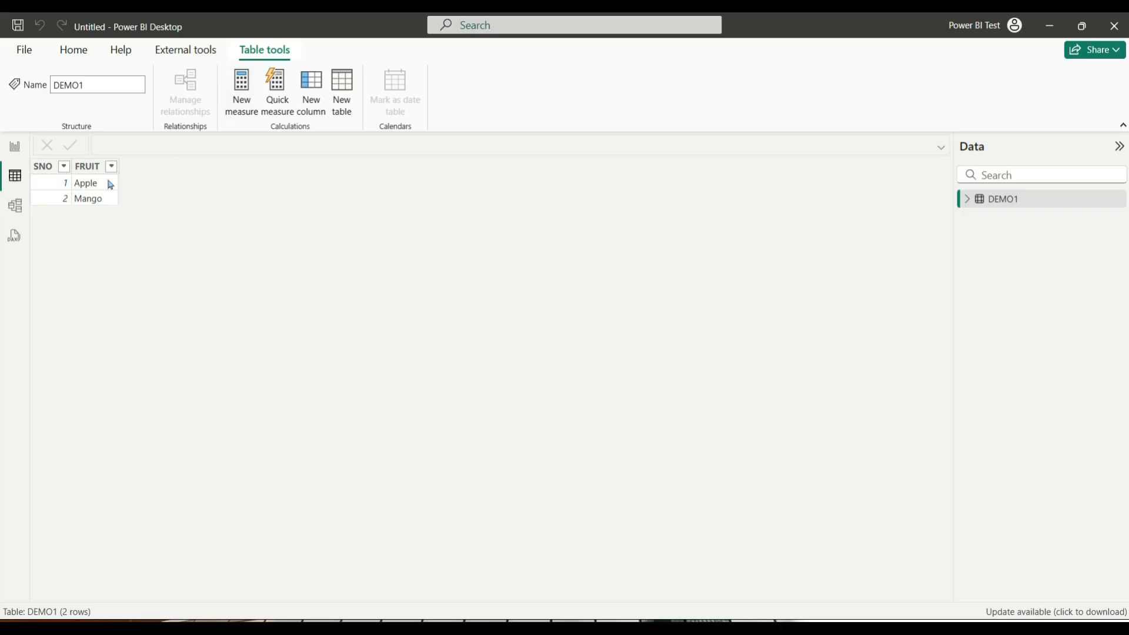
click(16, 147)
Open the DEMO1 CSV file from the desktop's test folder in Excel and maximize the workbook.
key(super+d)
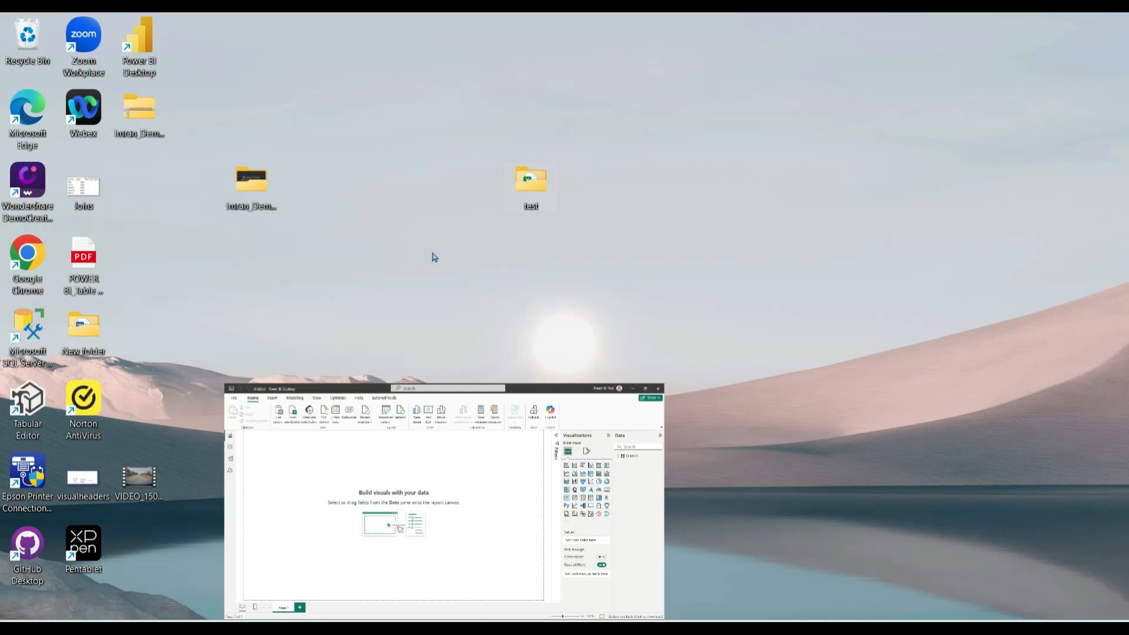
double_click(528, 196)
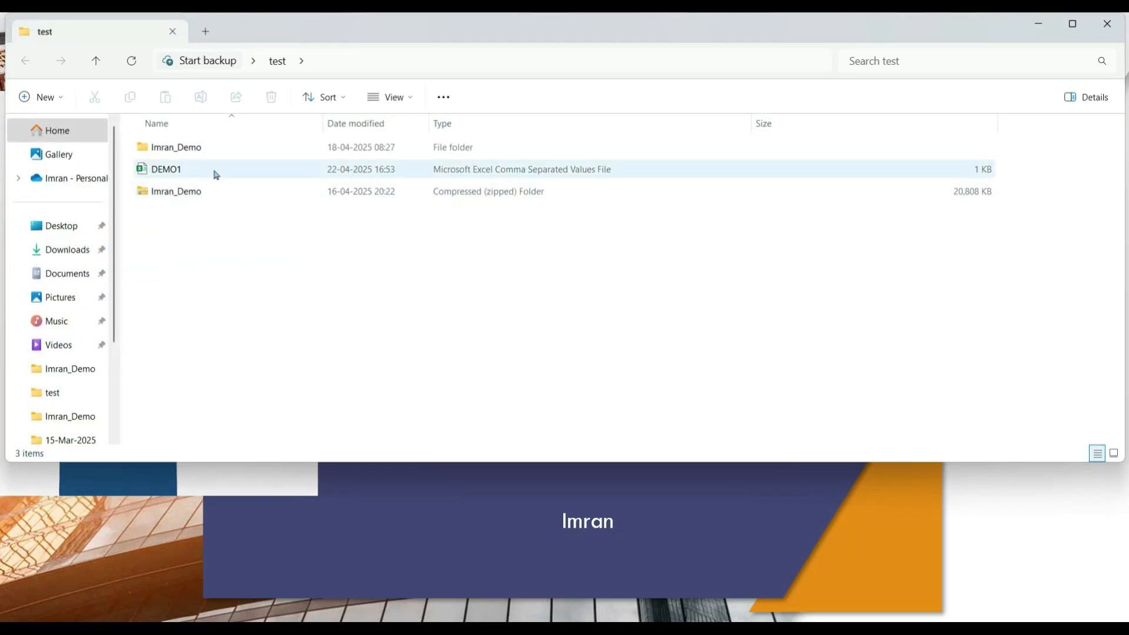
double_click(184, 169)
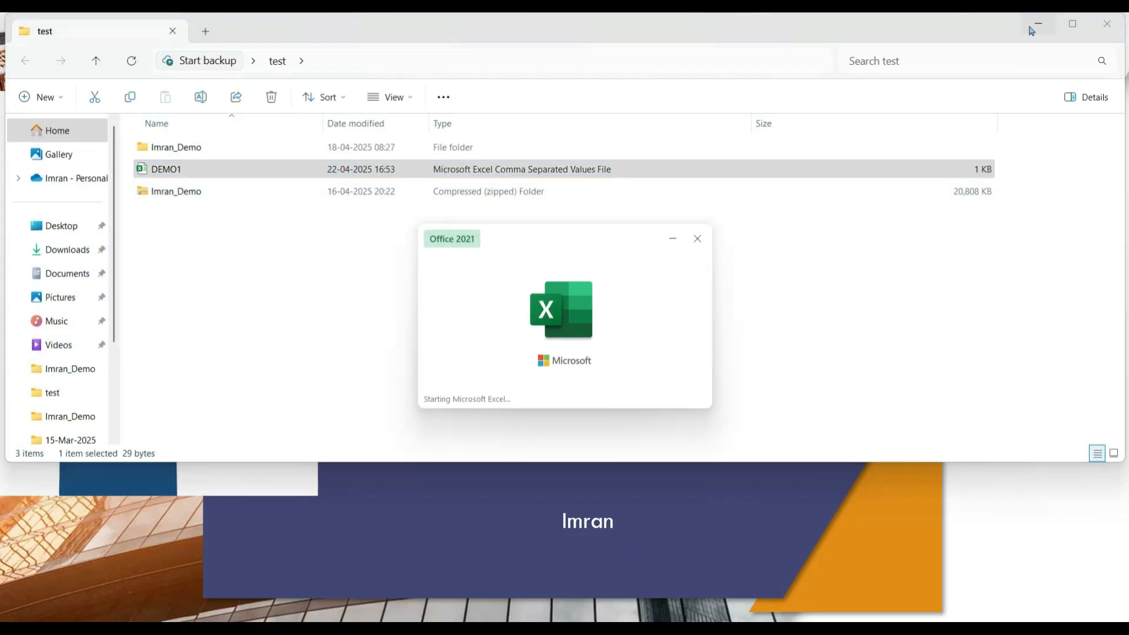
click(1037, 25)
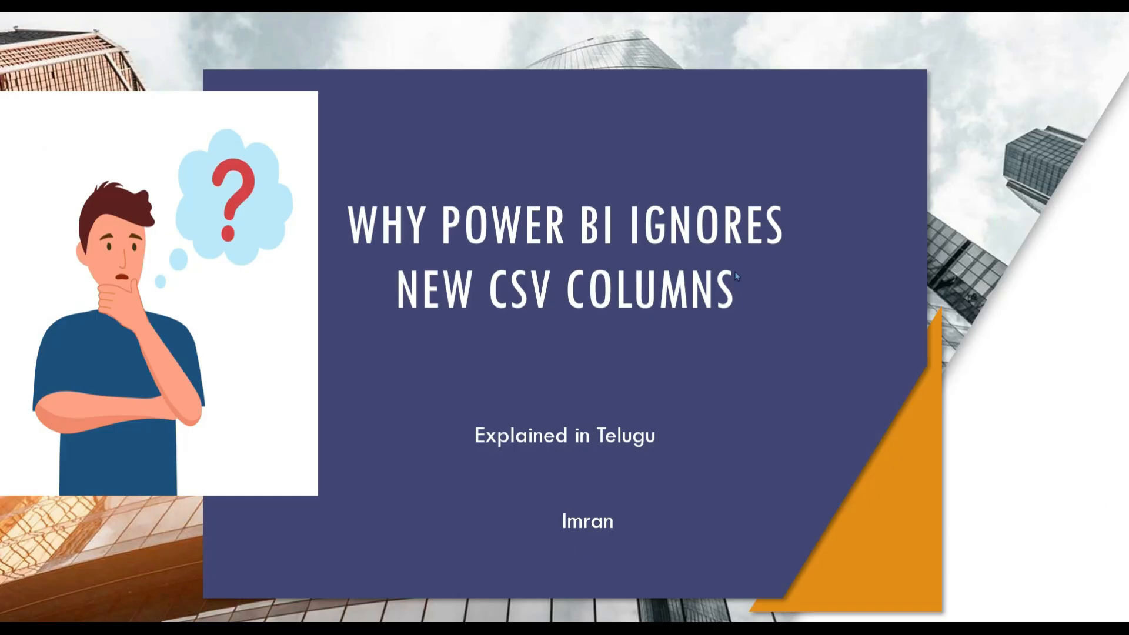
key(super+d)
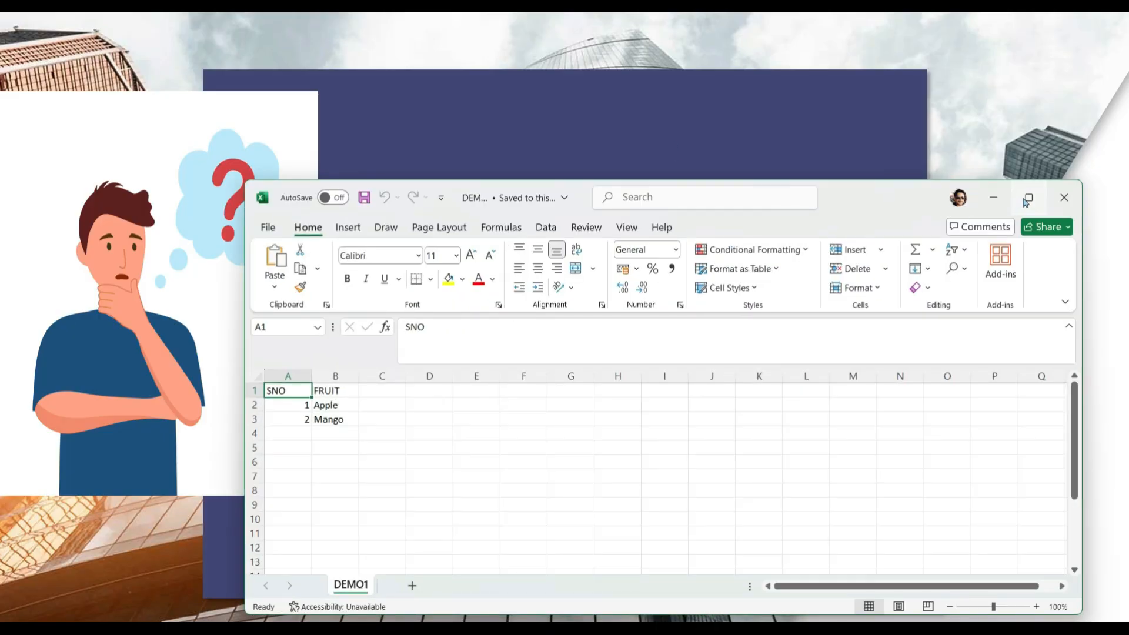
click(1029, 197)
Add a column headed Sales in column C with 100 for Apple and 200 for Mango.
click(129, 224)
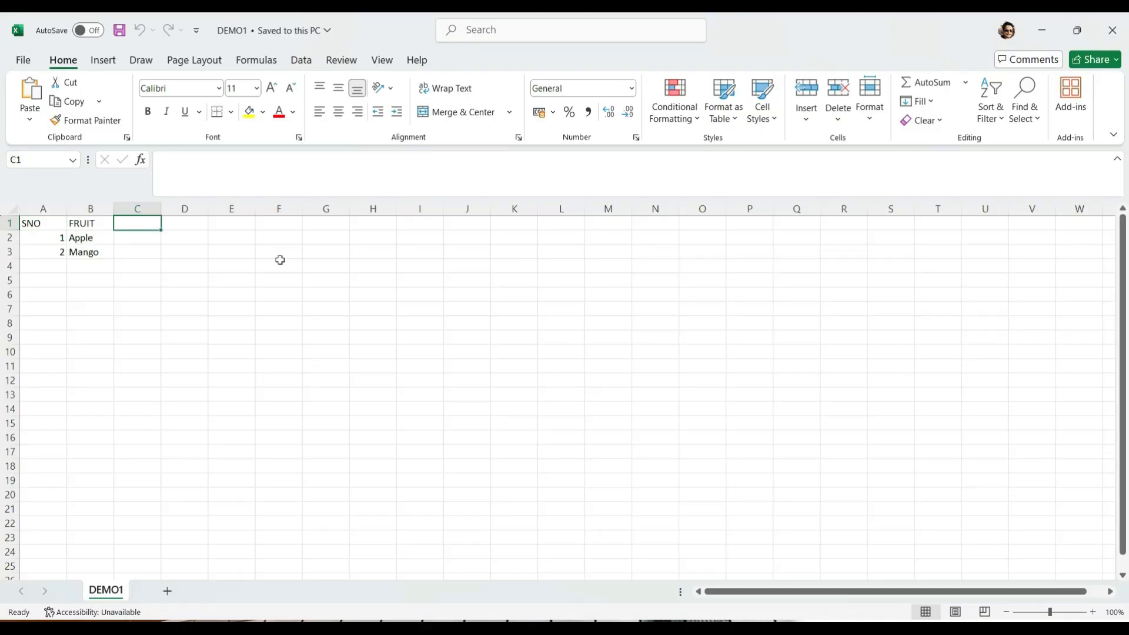
text(SALES)
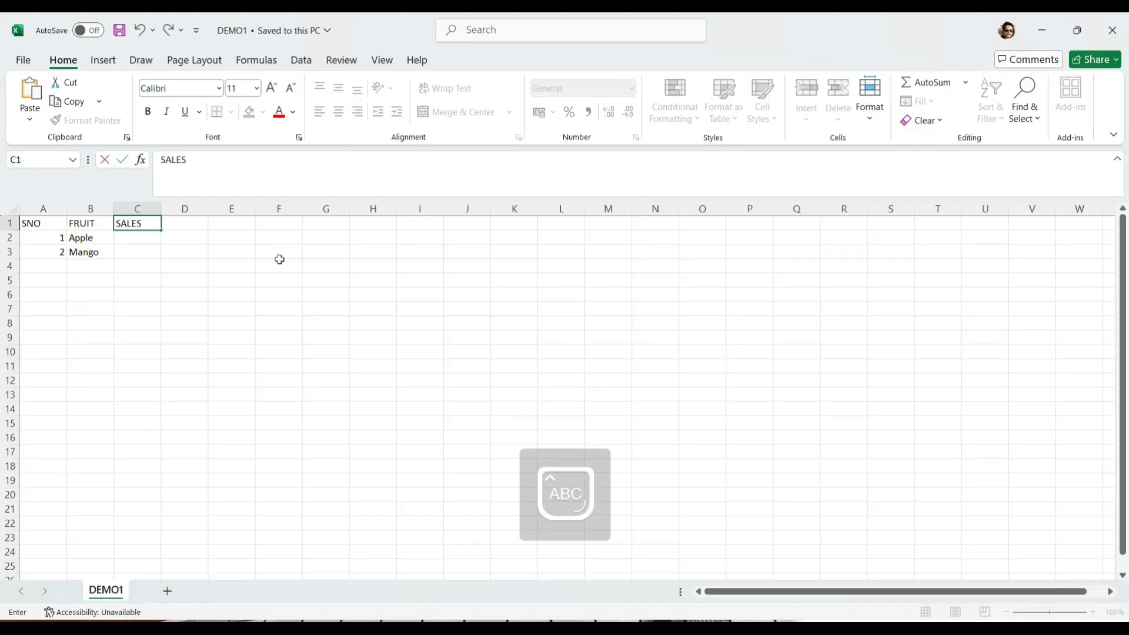
key(BackSpace)
key(BackSpace)
key(BackSpace)
key(BackSpace)
key(Caps_Lock)
text(ales)
key(Return)
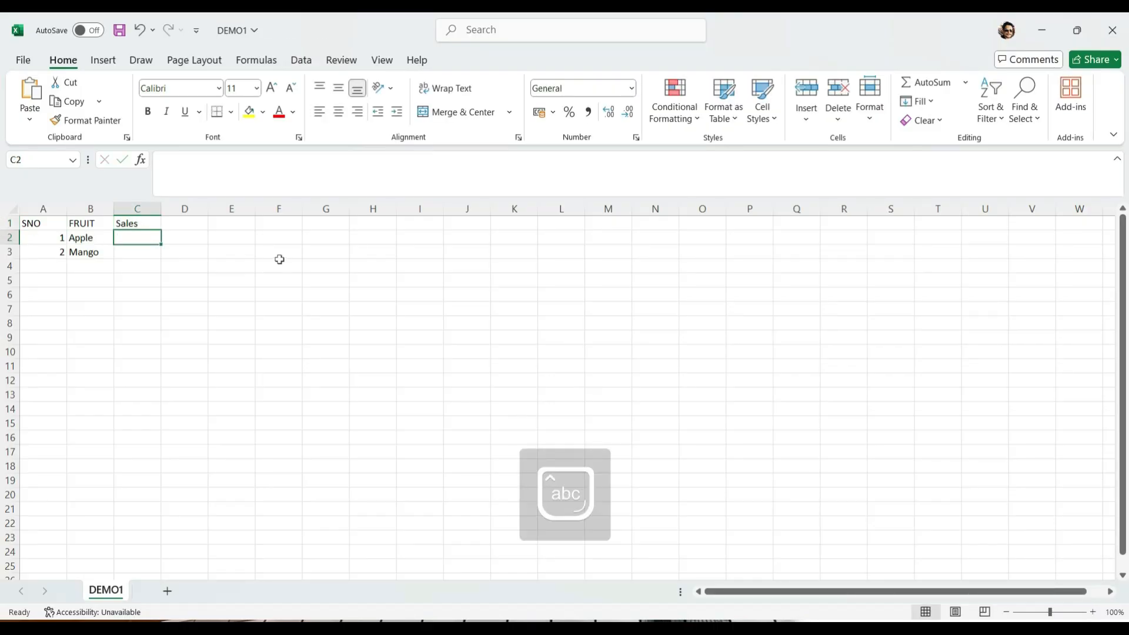
text(100)
key(Return)
text(200)
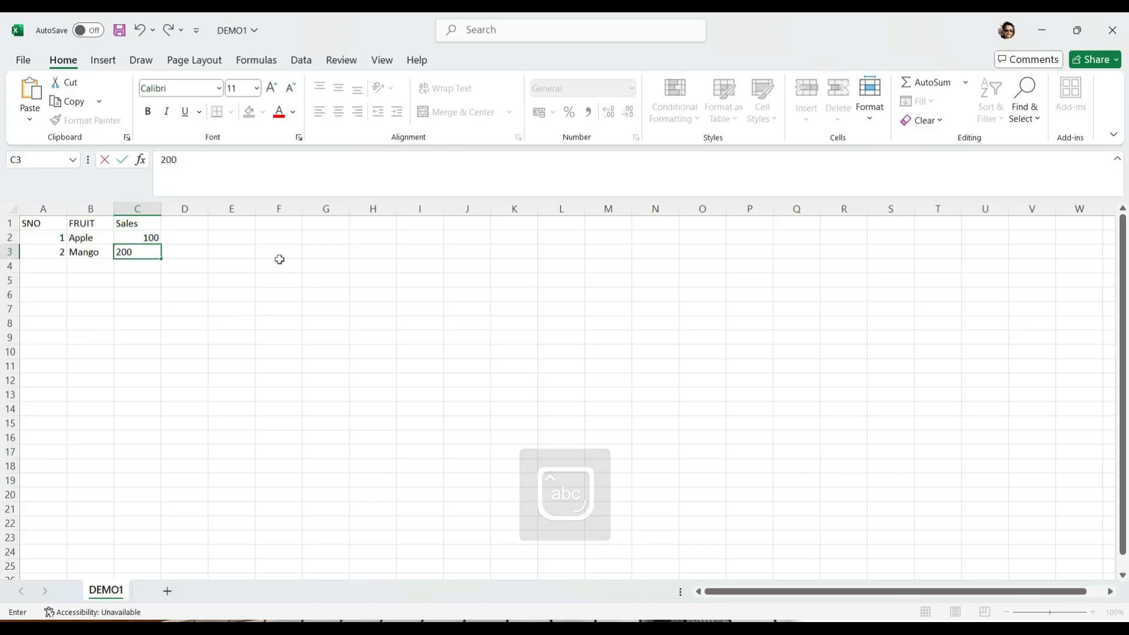
Save the DEMO1 CSV file with its Sales column and close Excel.
click(250, 398)
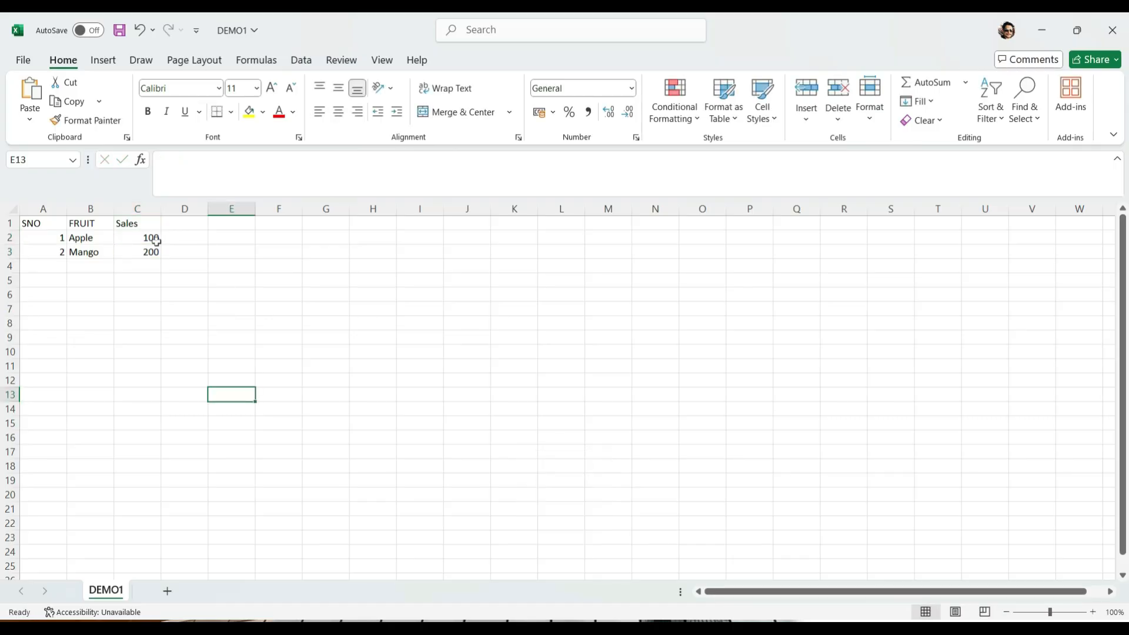
key(ctrl+s)
click(1112, 31)
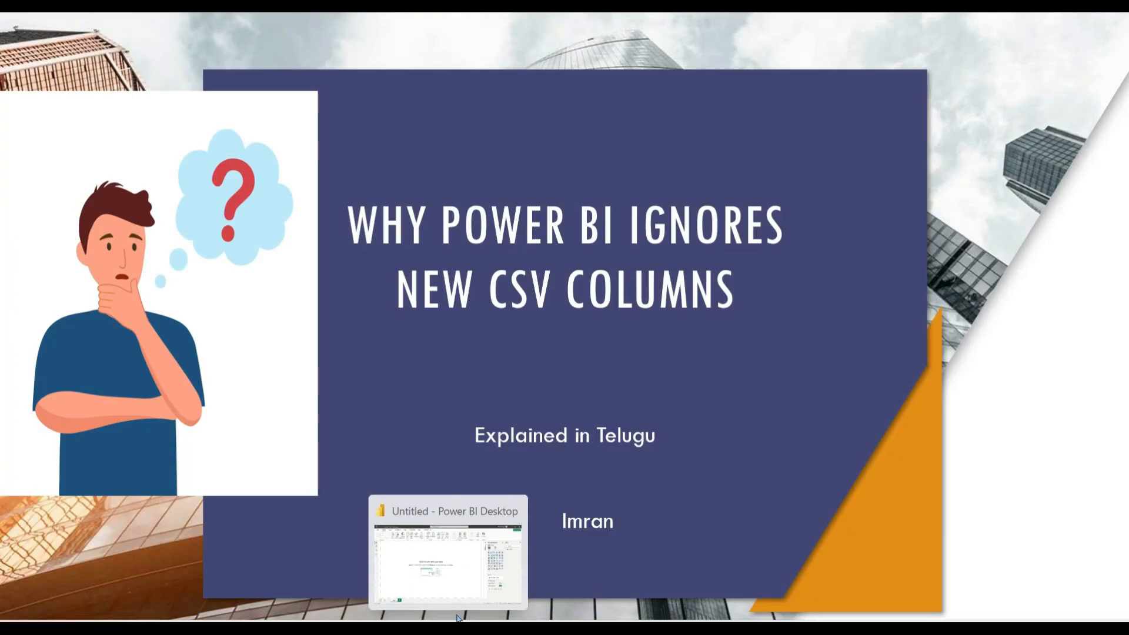
Switch to Power BI Desktop, refresh the data and check the DEMO1 table for the Sales column.
key(super+d)
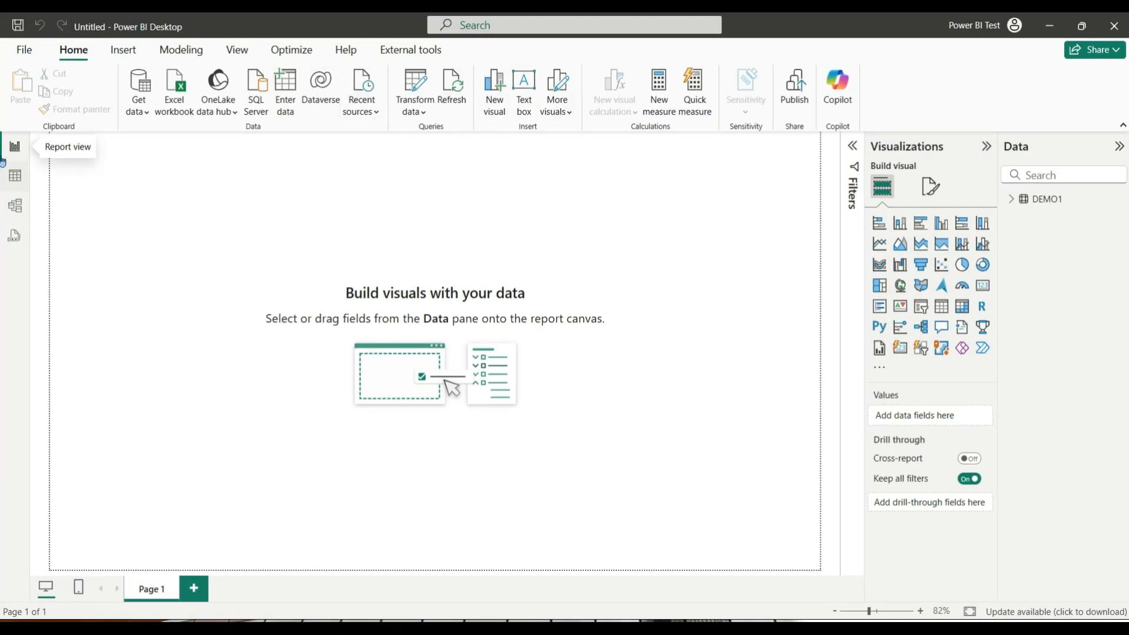
click(21, 184)
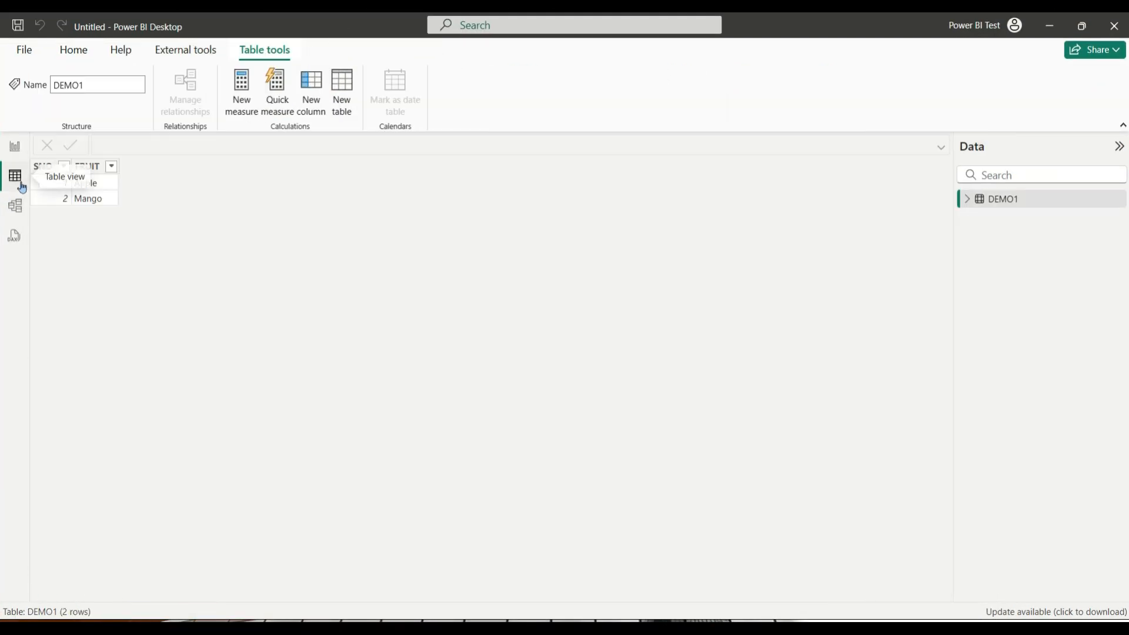
click(14, 147)
click(458, 91)
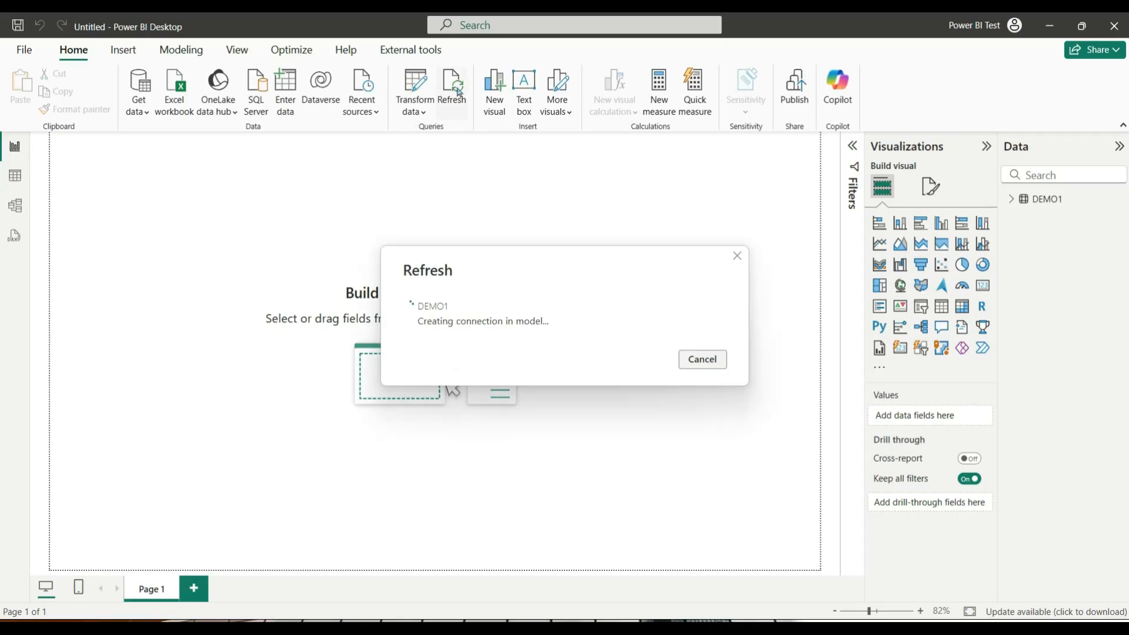
click(14, 176)
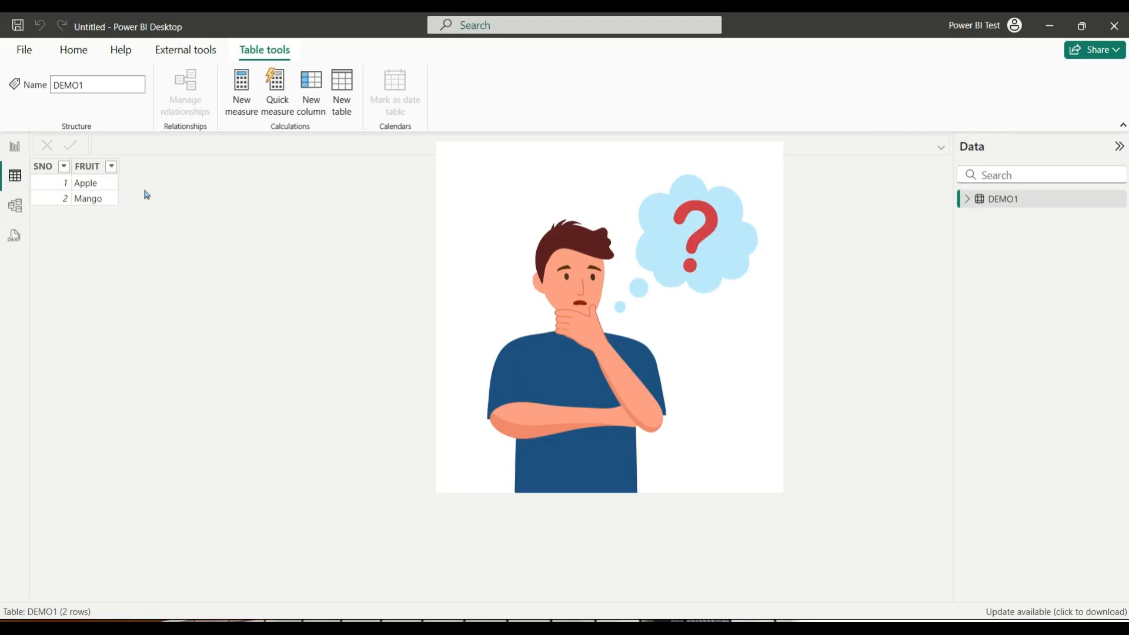
click(14, 150)
click(20, 183)
click(15, 147)
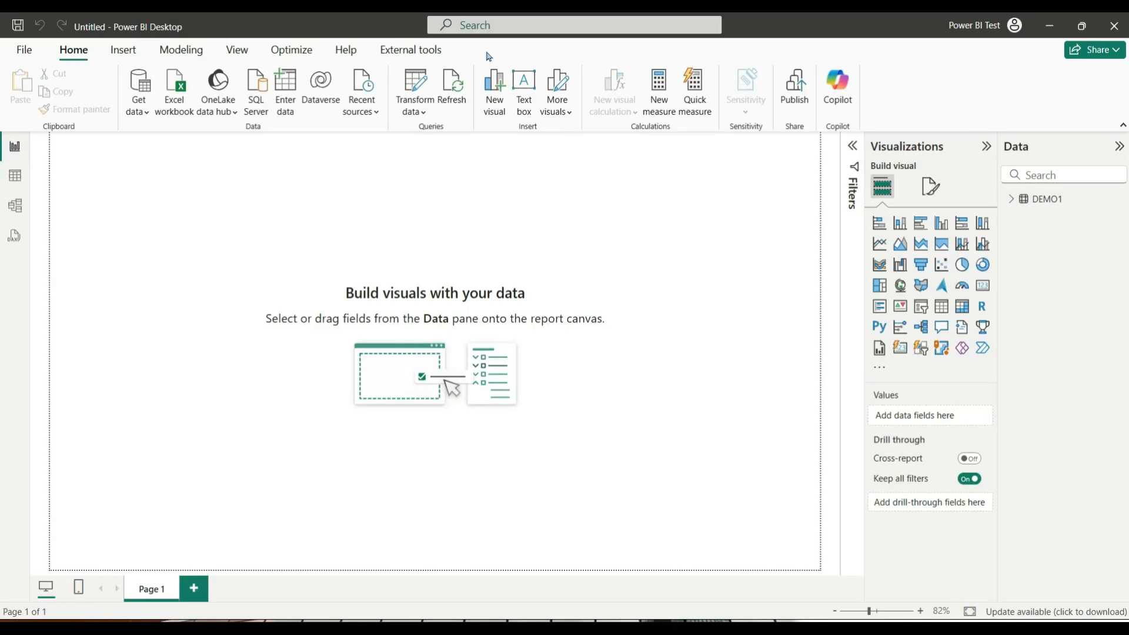
Refresh the data again and open the DEMO1 query's code in Power Query's Advanced Editor.
click(452, 88)
click(422, 87)
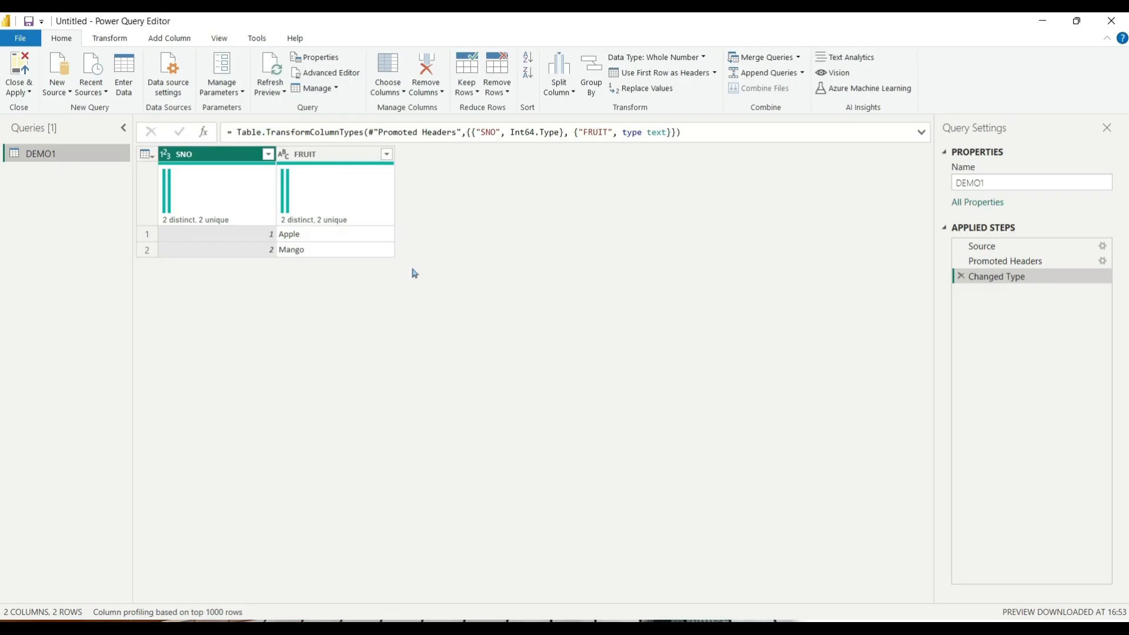
click(318, 76)
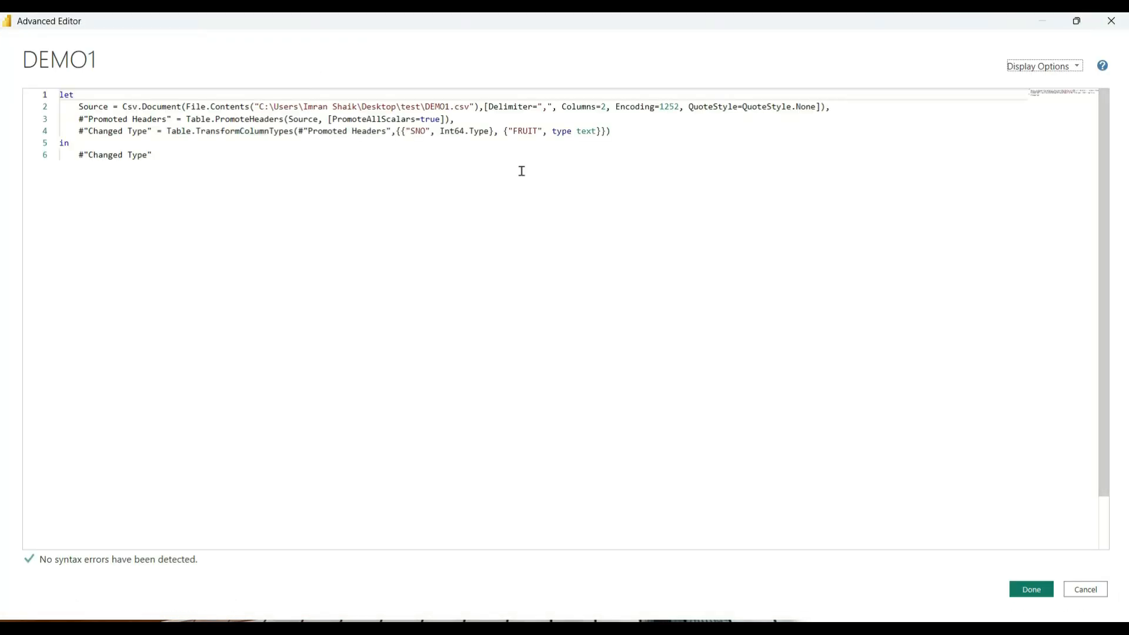
Set the Columns parameter in the query's Source line to 3 and apply the edited code.
click(607, 108)
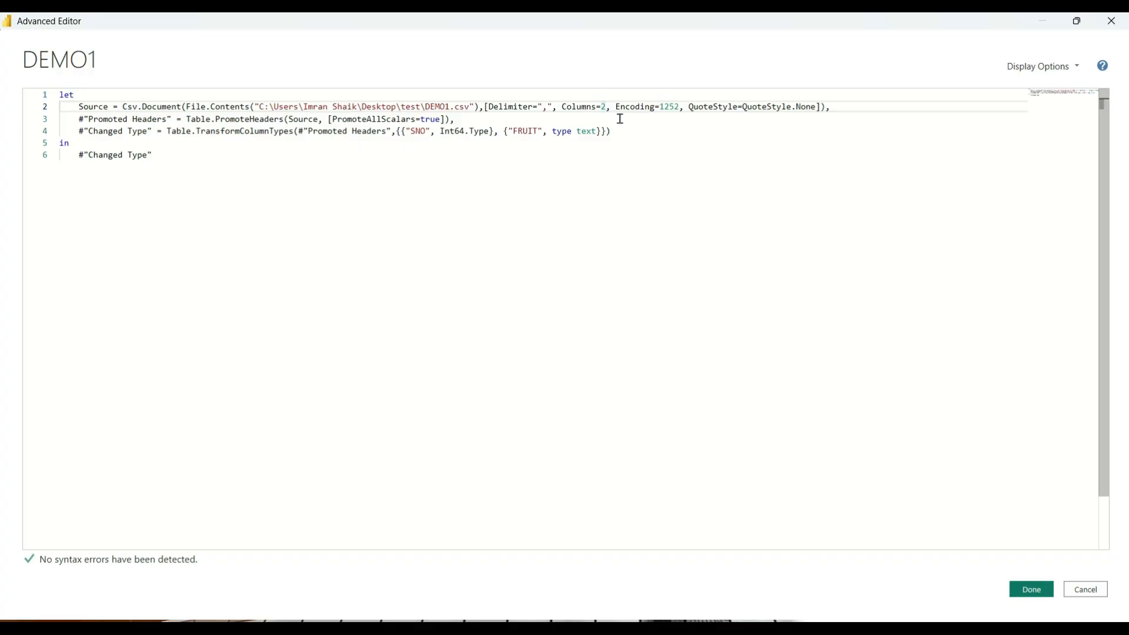
key(BackSpace)
text(2)
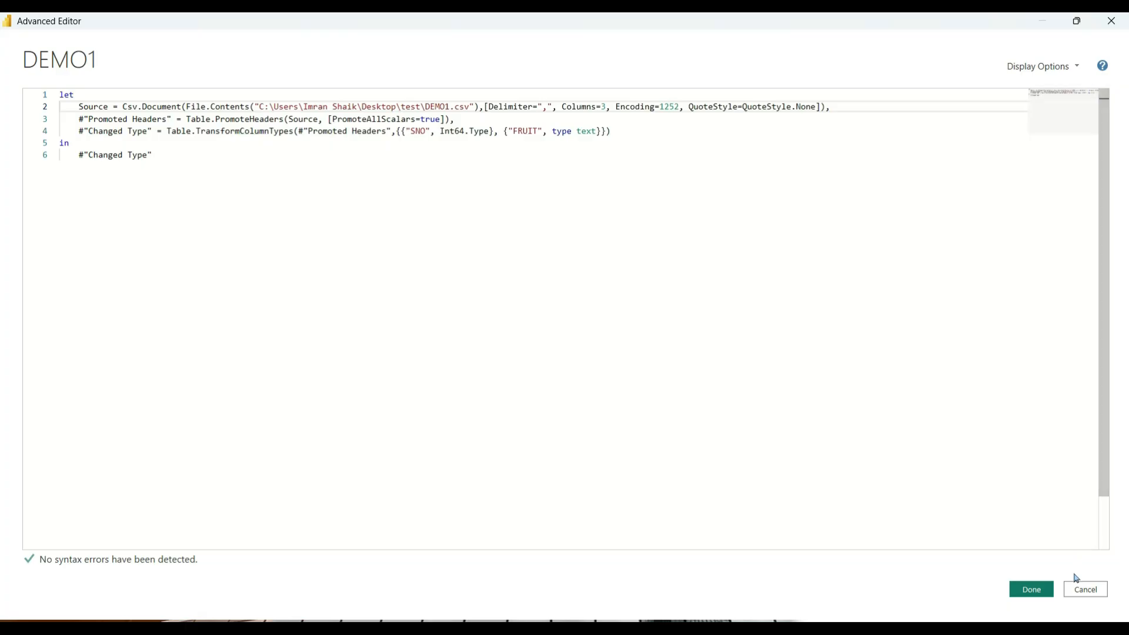
click(1033, 589)
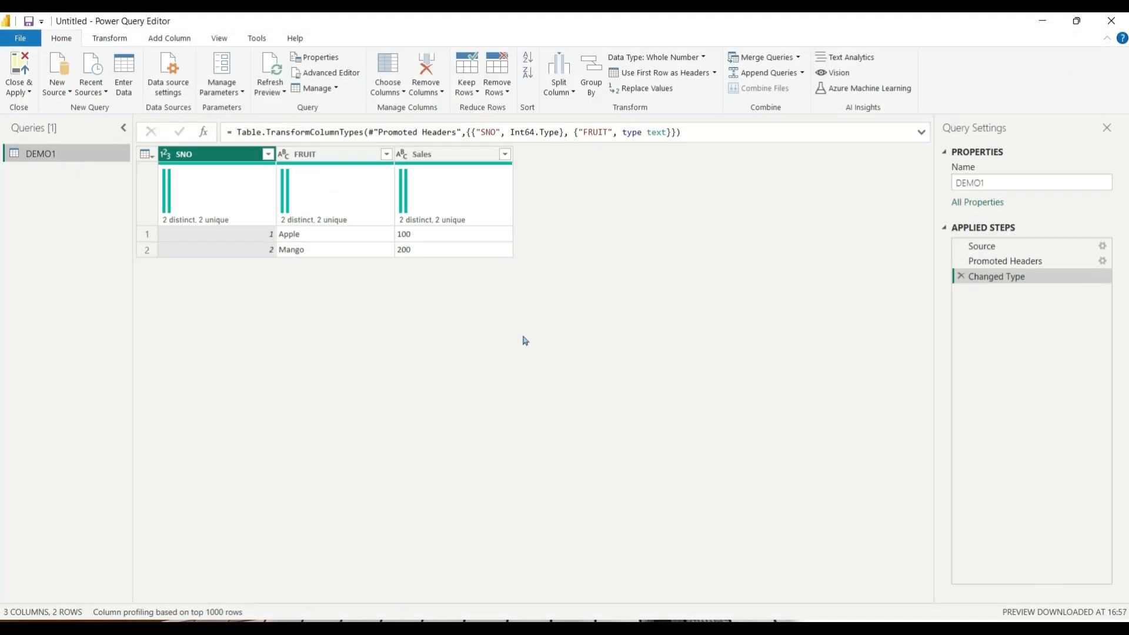
Reopen the DEMO1 CSV file from the desktop's test folder in Excel.
key(super+d)
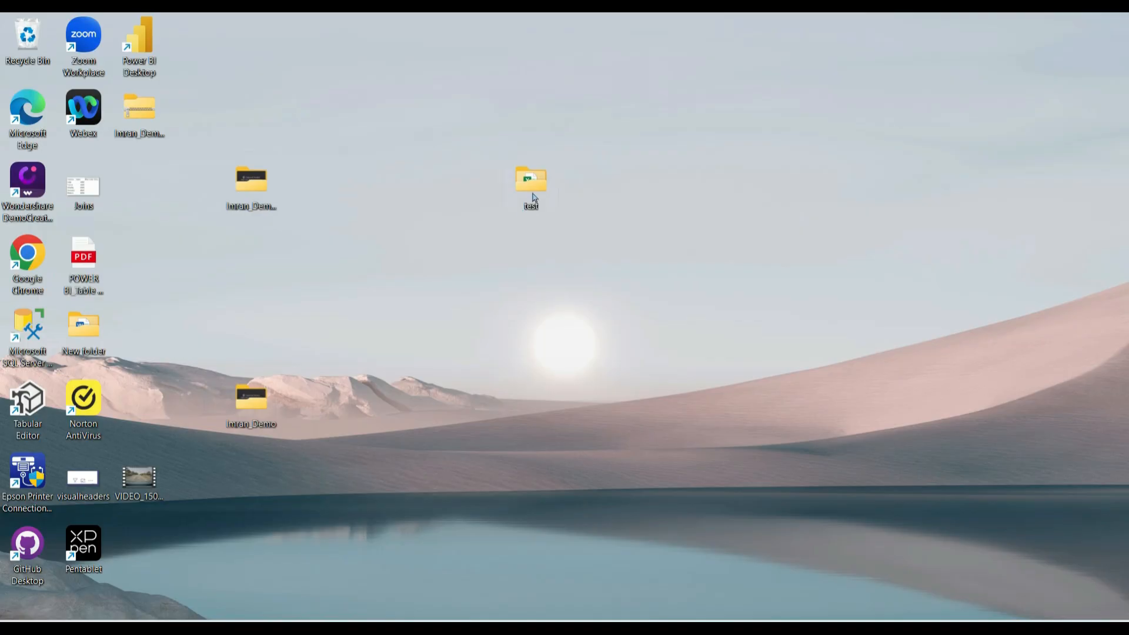
double_click(532, 191)
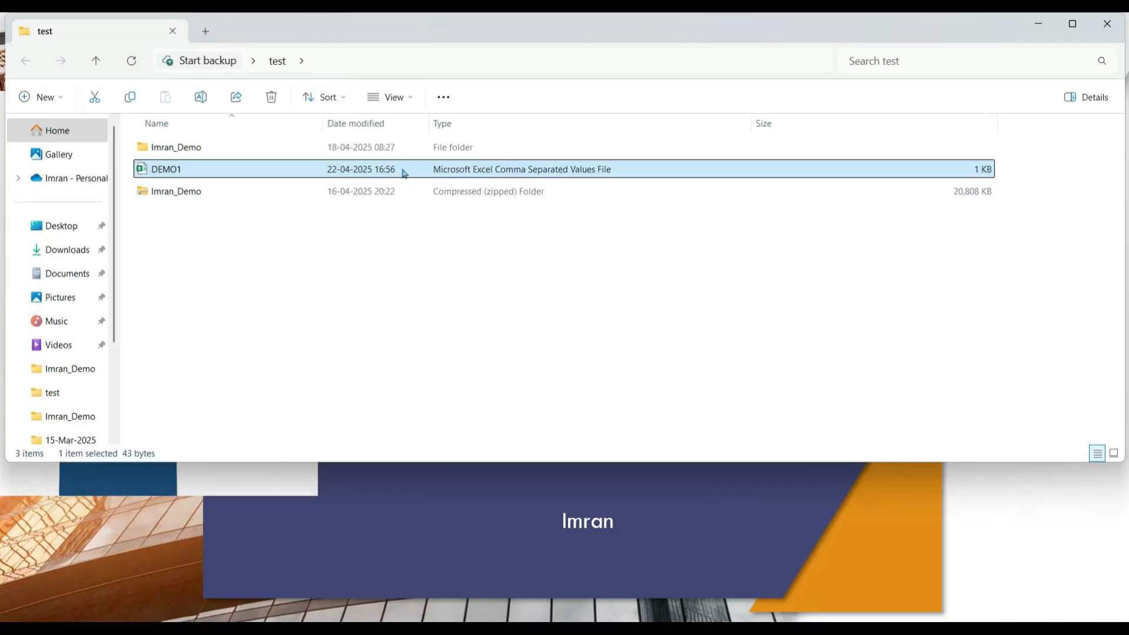
double_click(404, 172)
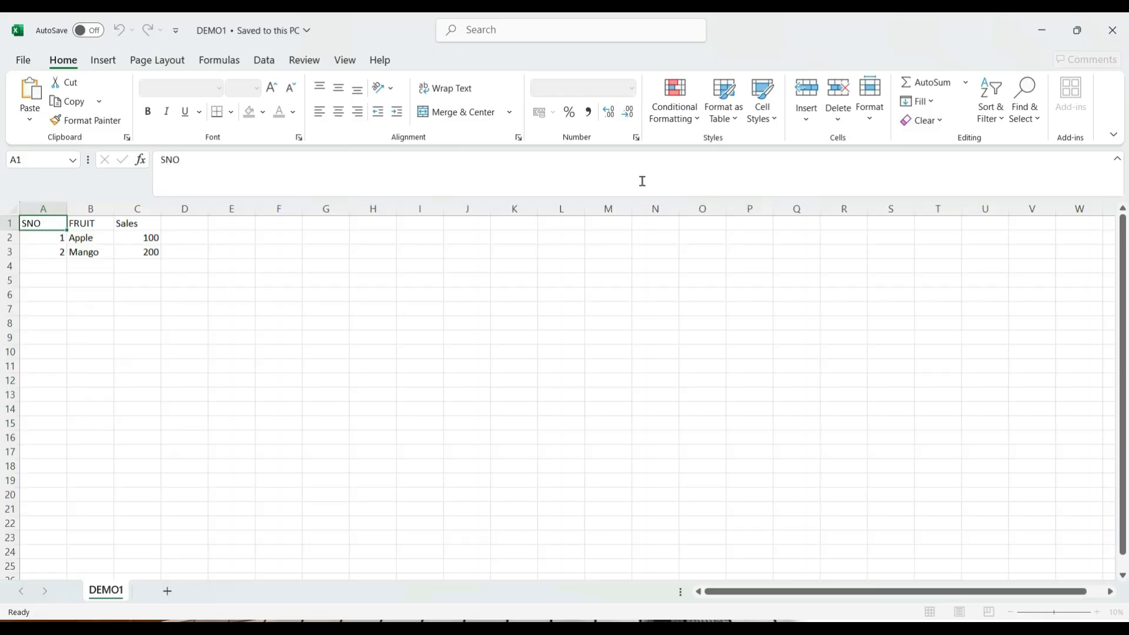
Add a column headed Avg in column D with 20 for Apple and 30 for Mango.
click(187, 227)
key(Caps_Lock)
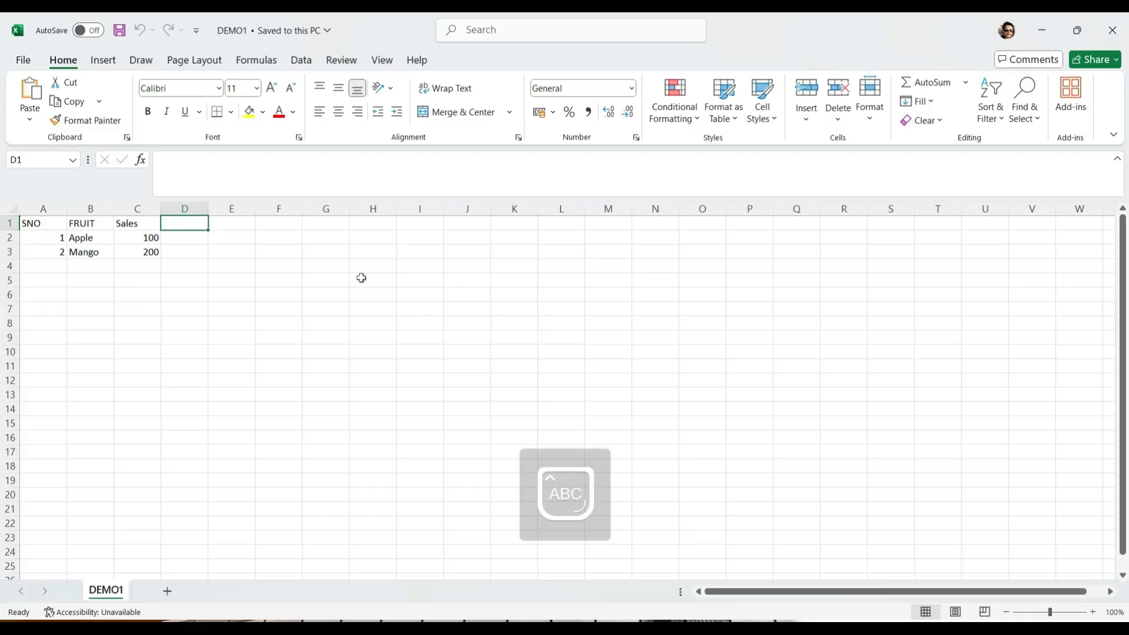
text(Avg)
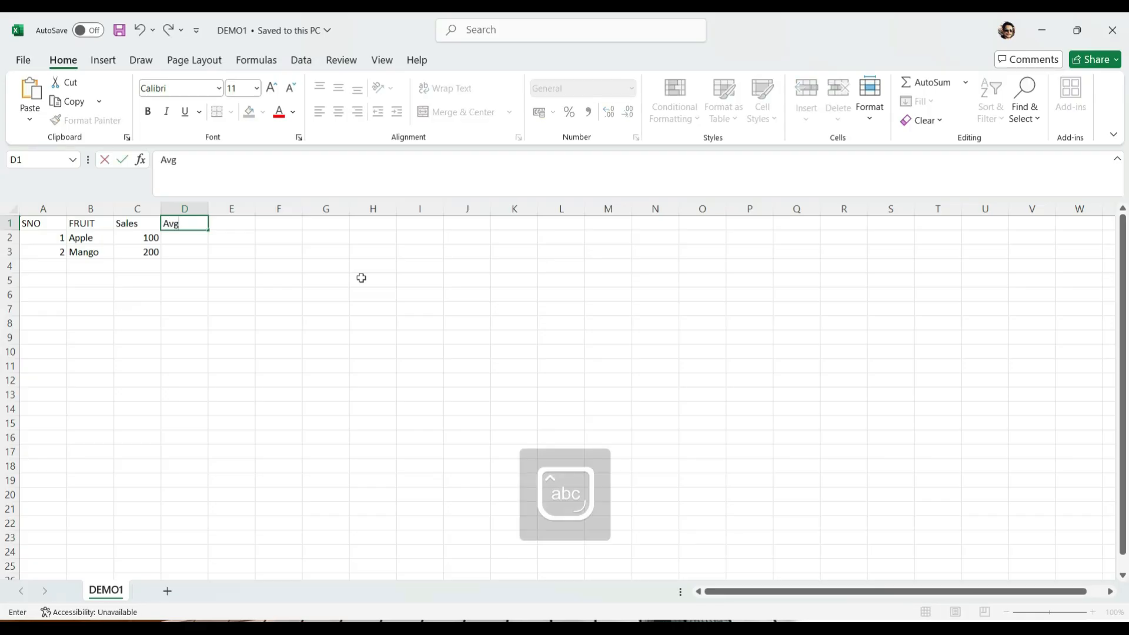
key(Return)
text(20)
key(Return)
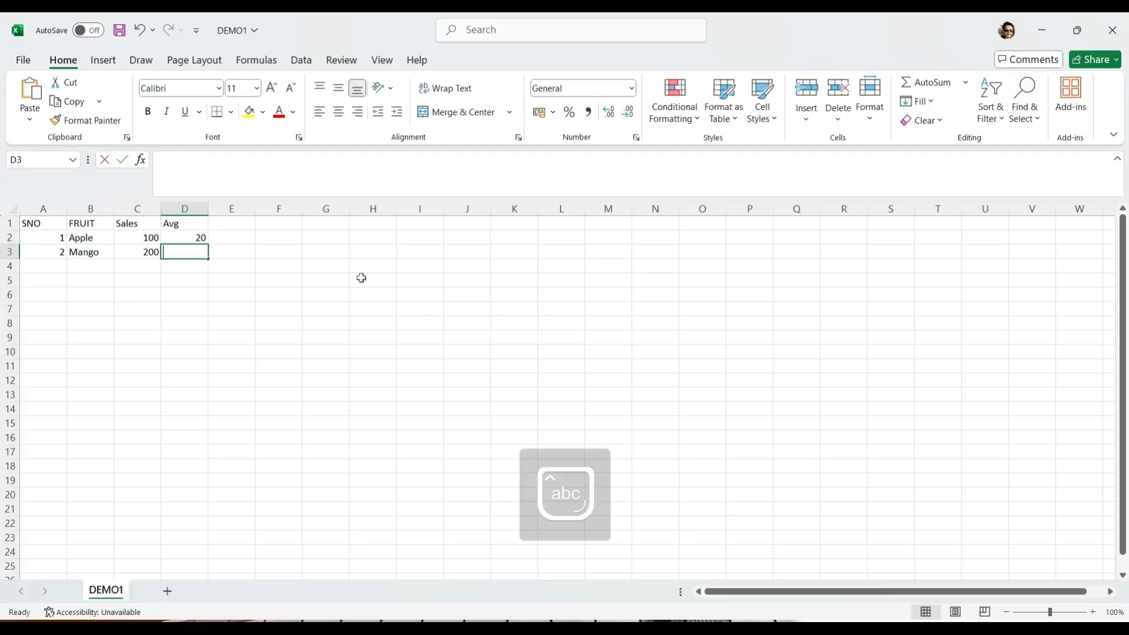
text(30)
Save the DEMO1 CSV file with its Avg column and close Excel.
click(361, 455)
key(ctrl+s)
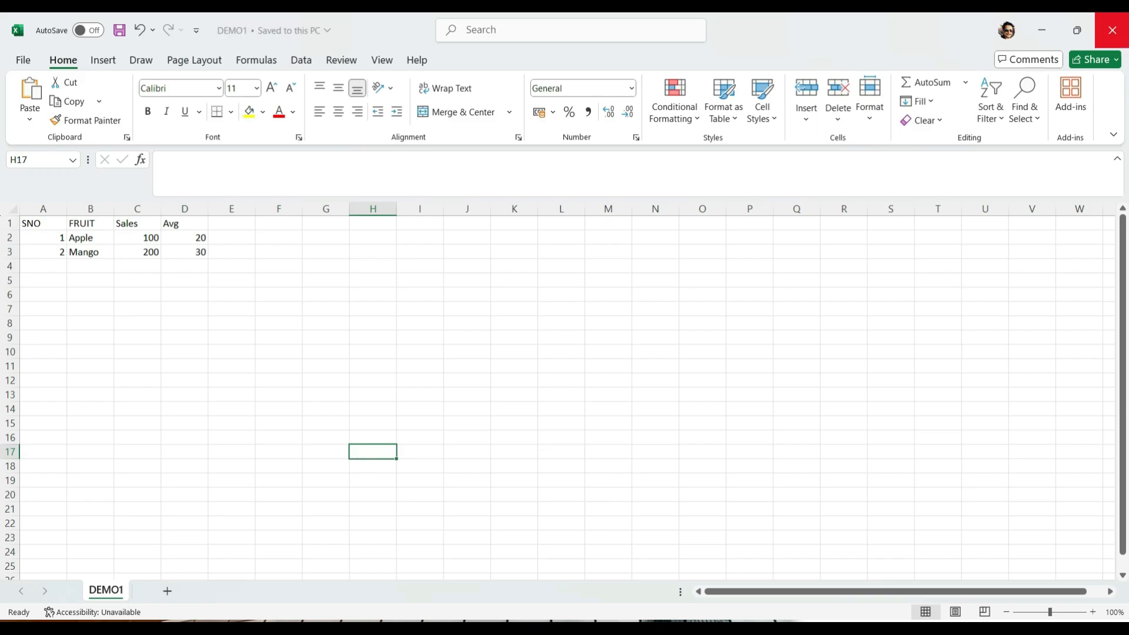
click(1113, 30)
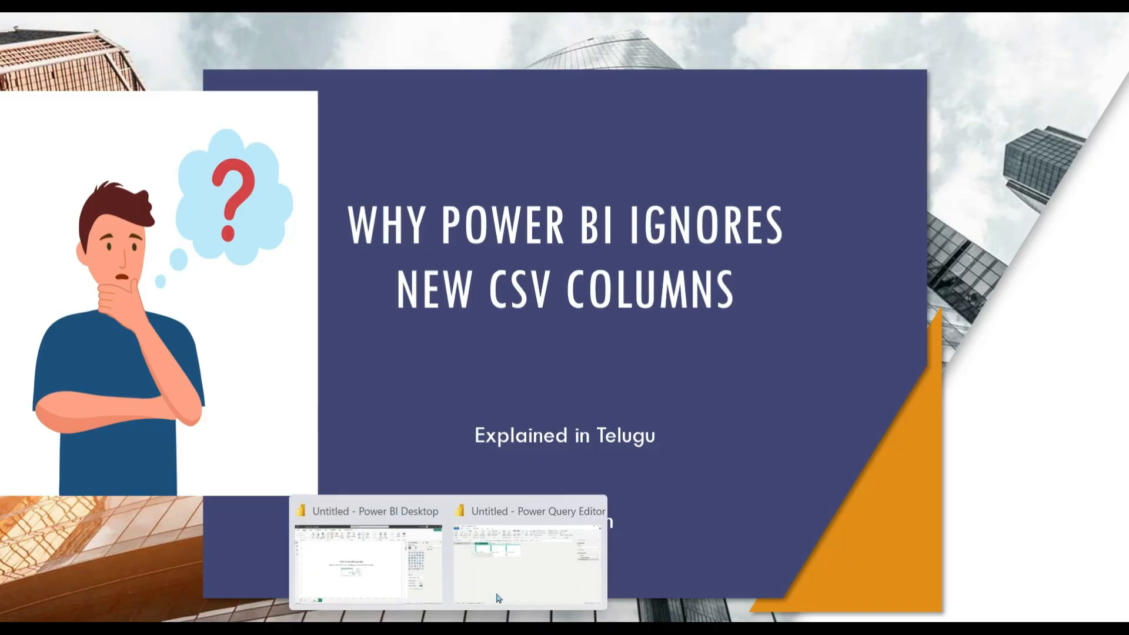
Switch to the Power Query Editor and inspect the Columns parameter in the DEMO1 query's code without changing it.
click(498, 598)
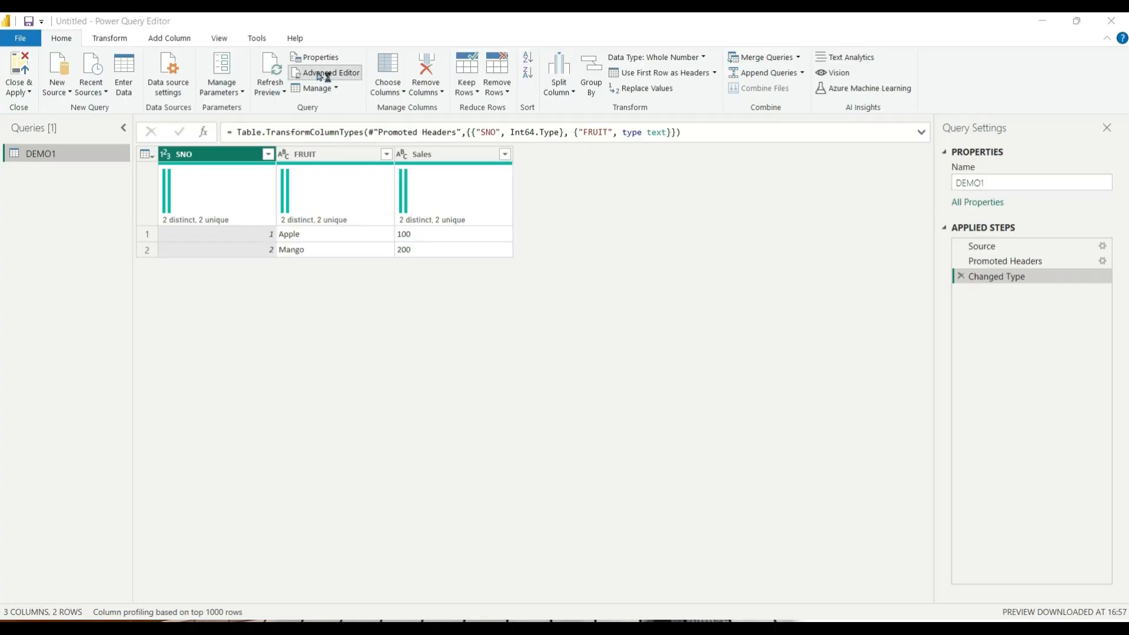
click(322, 73)
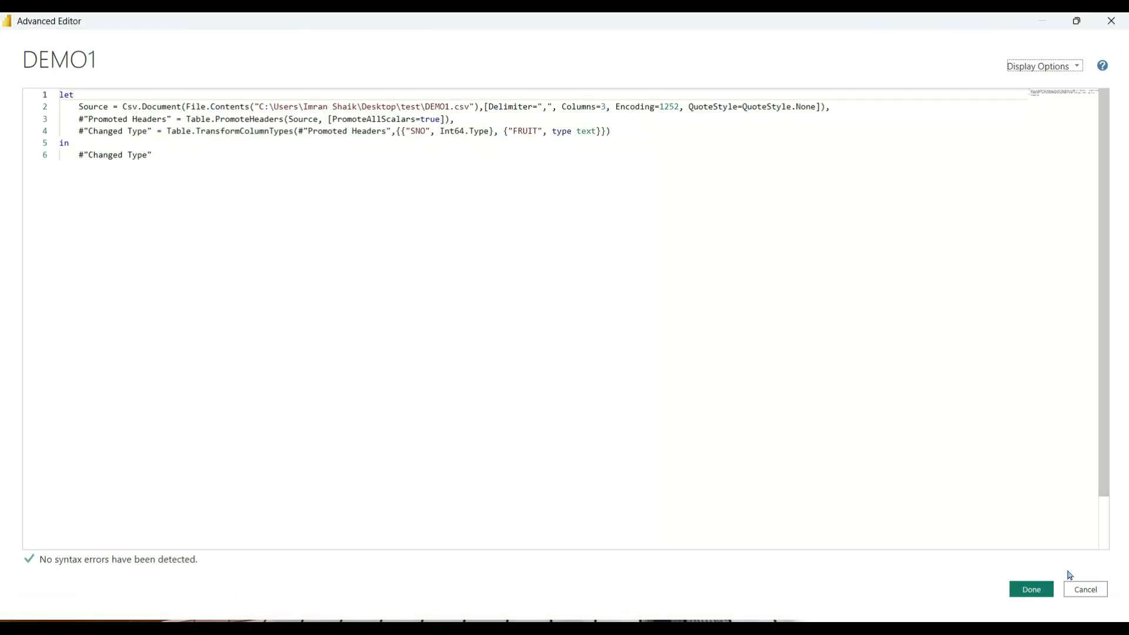
click(1081, 592)
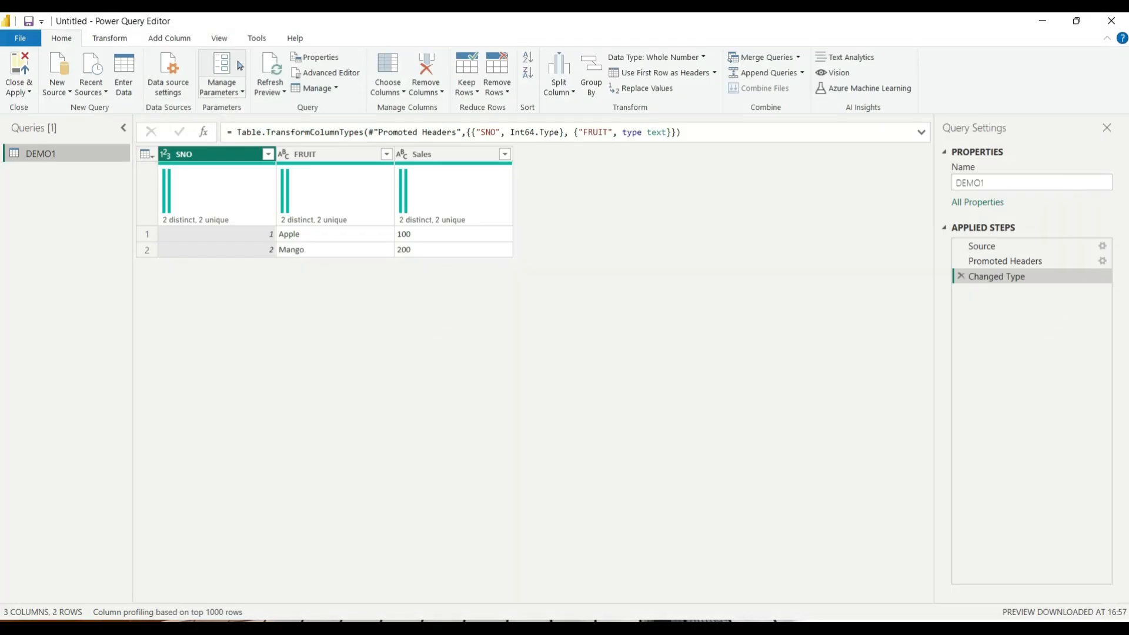
Refresh the DEMO1 preview and set the Columns parameter to null in the query's Source code.
click(275, 71)
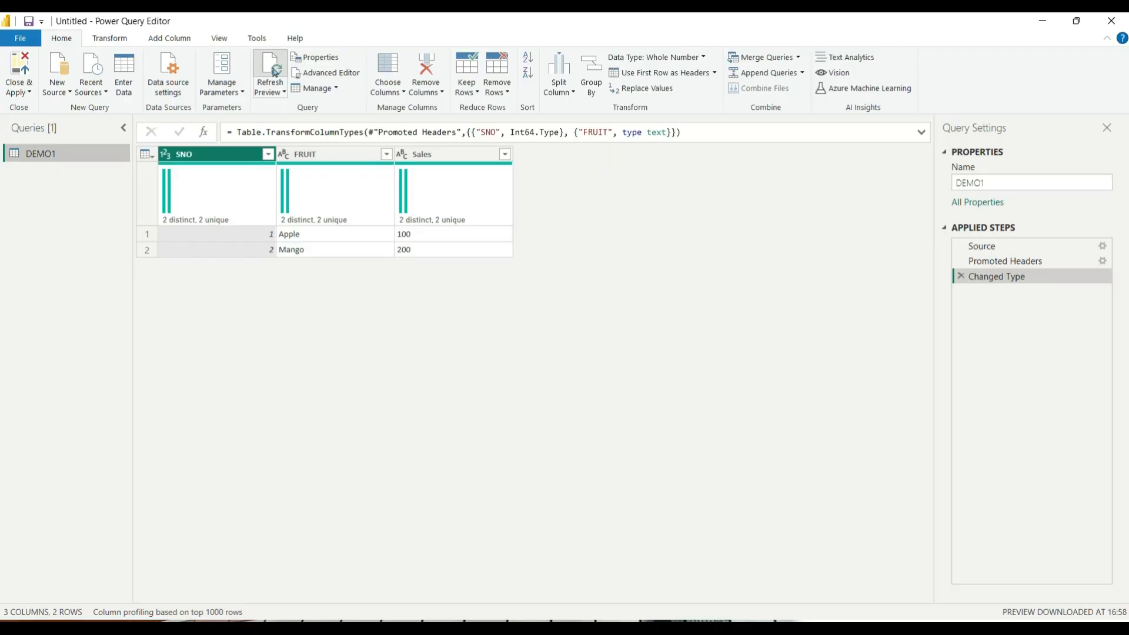
click(325, 73)
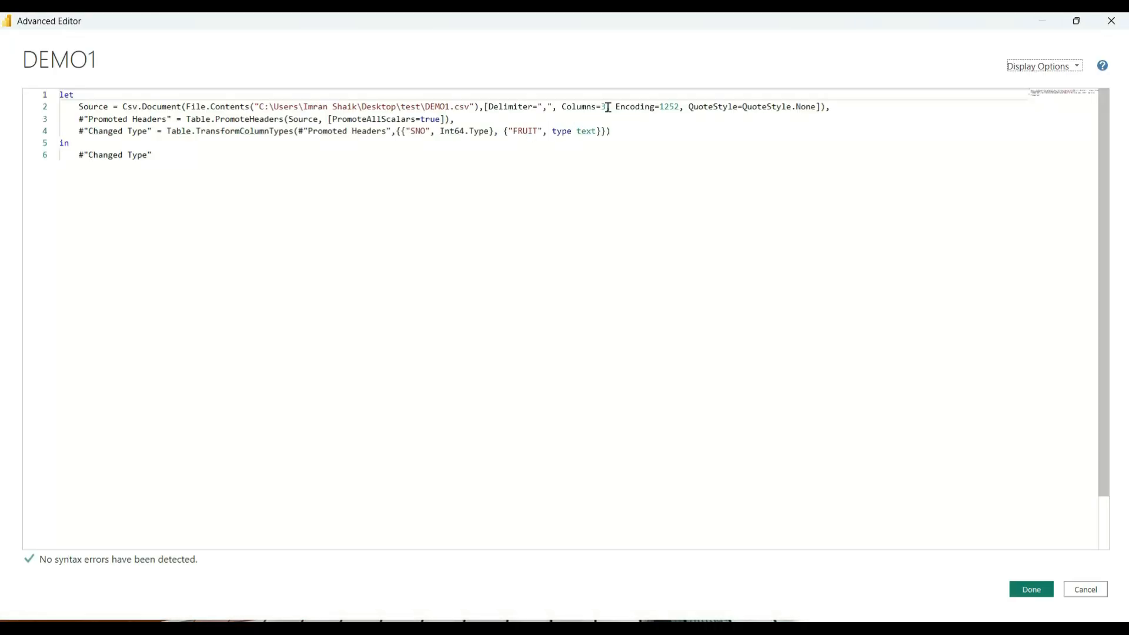
click(608, 108)
key(BackSpace)
text(n)
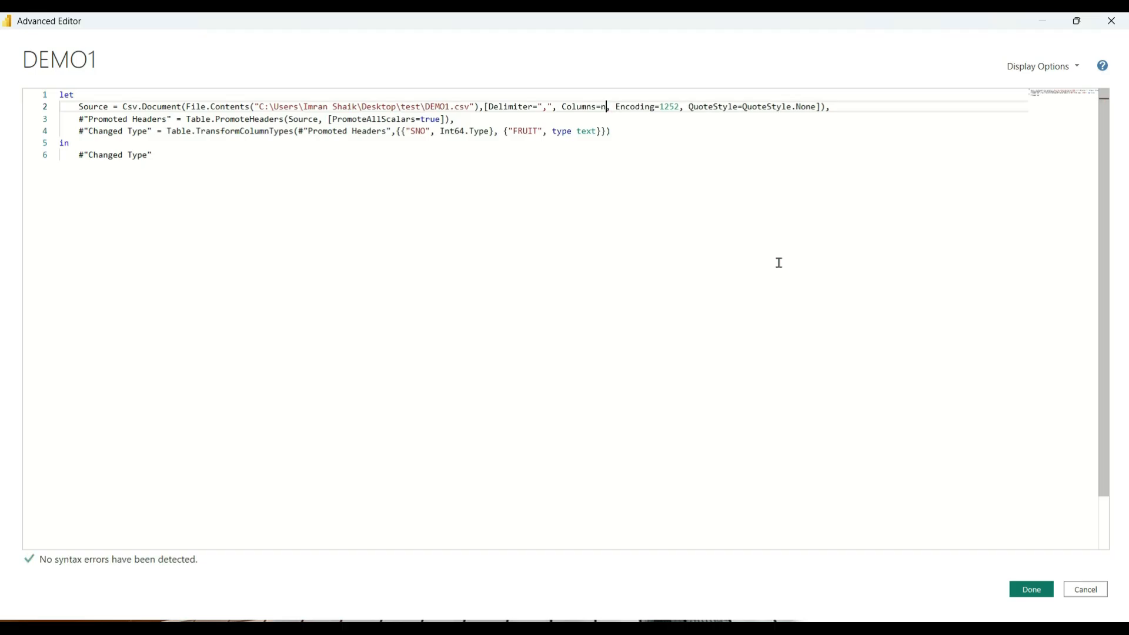
text(ull)
click(779, 263)
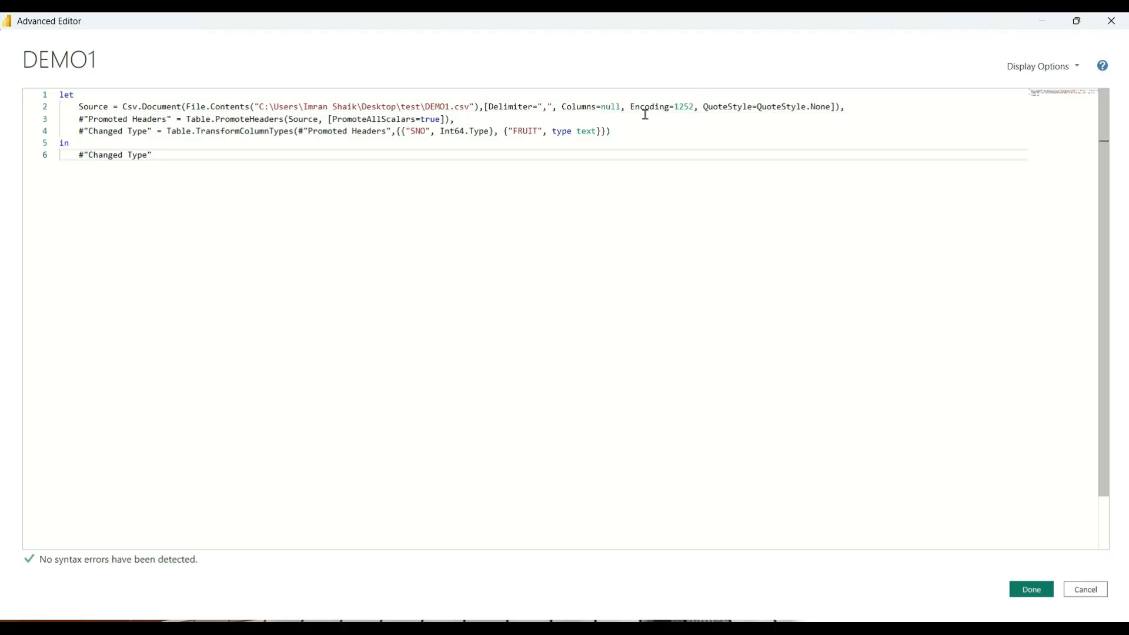
click(1033, 590)
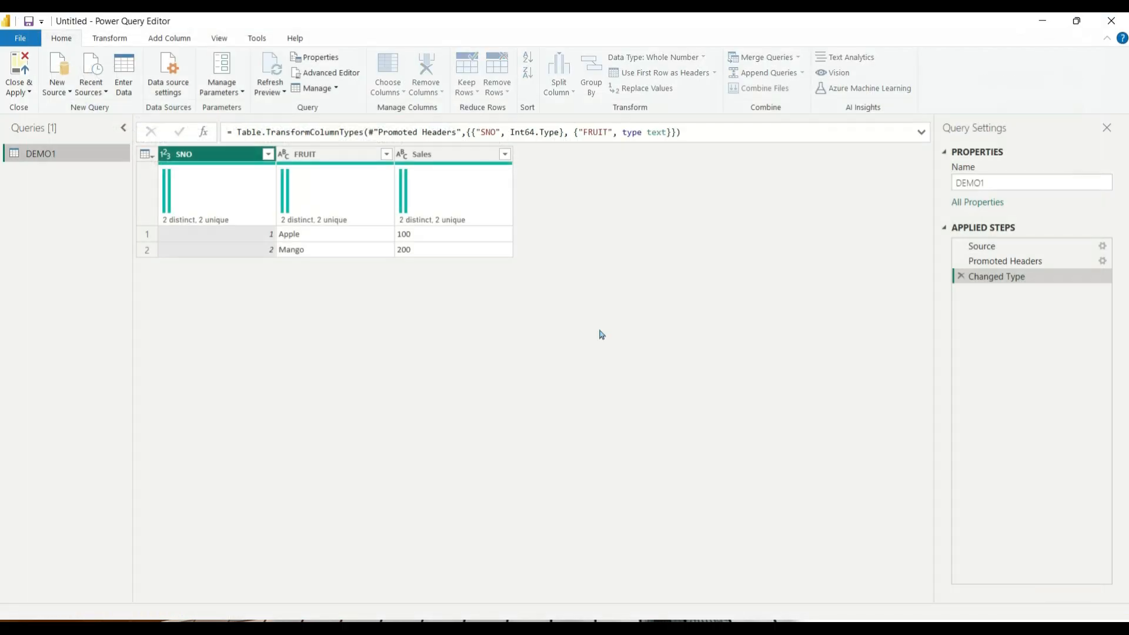
Reopen the DEMO1 CSV file in Excel from the test folder to extend it with another column.
key(super+d)
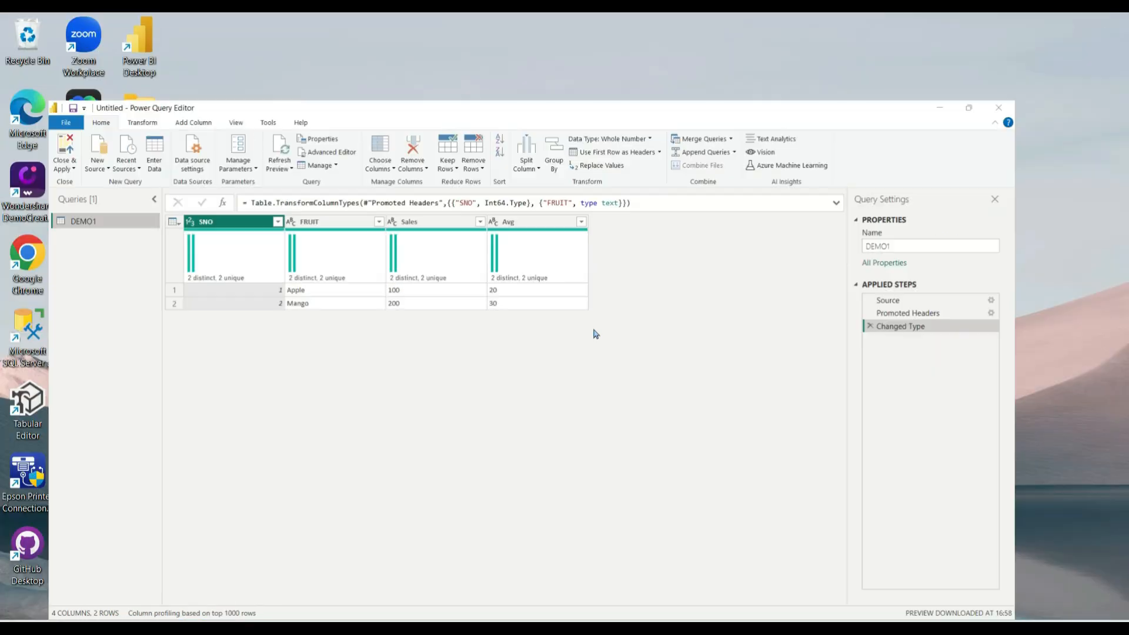
double_click(531, 203)
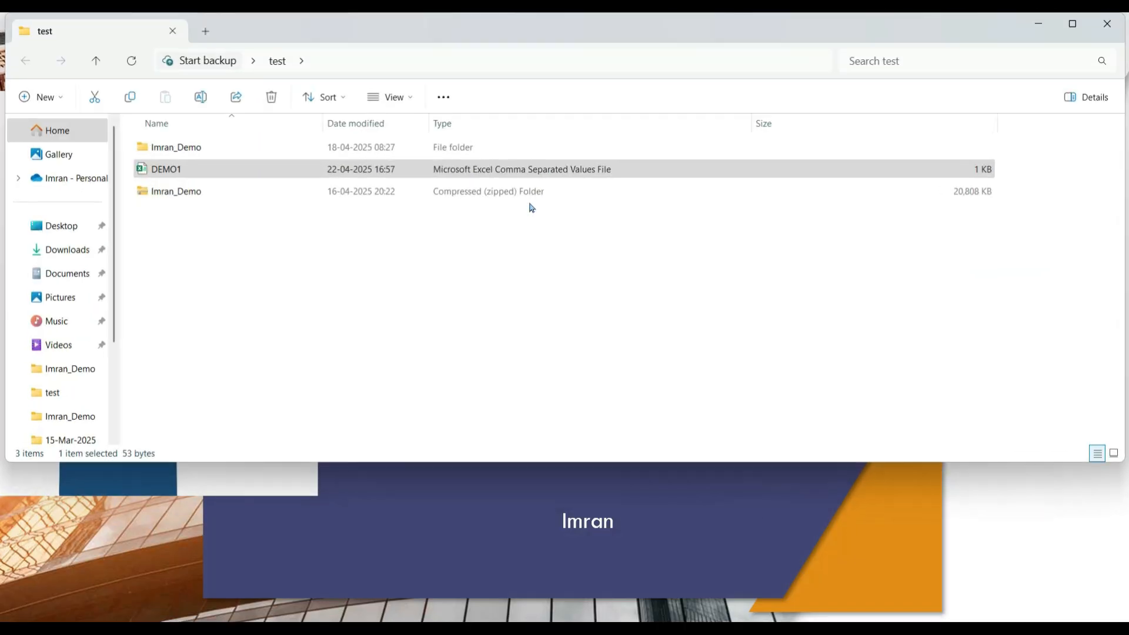
click(294, 170)
key(Return)
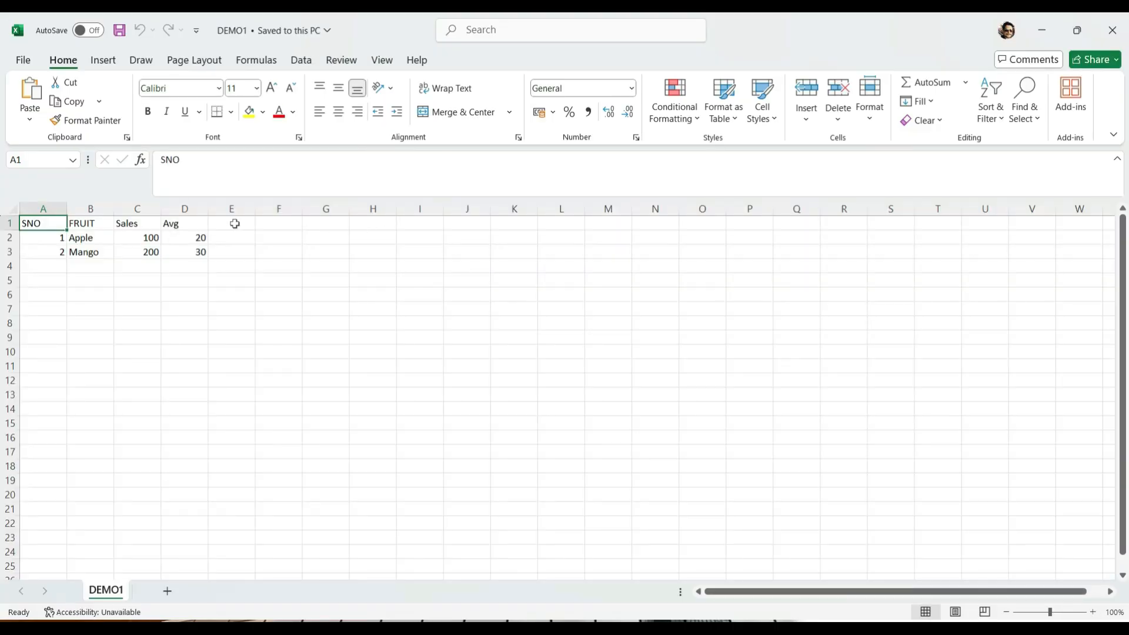
Add a column headed Location in column E with Hyd for Apple and Chennai for Mango, saving the file and closing Excel.
click(235, 224)
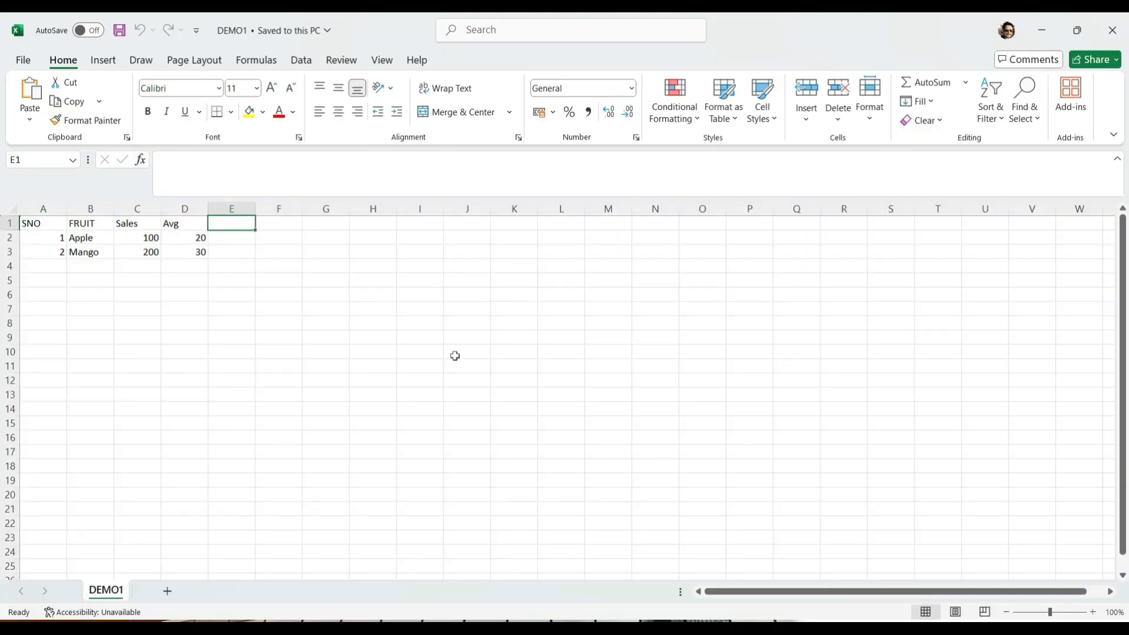
text(Location)
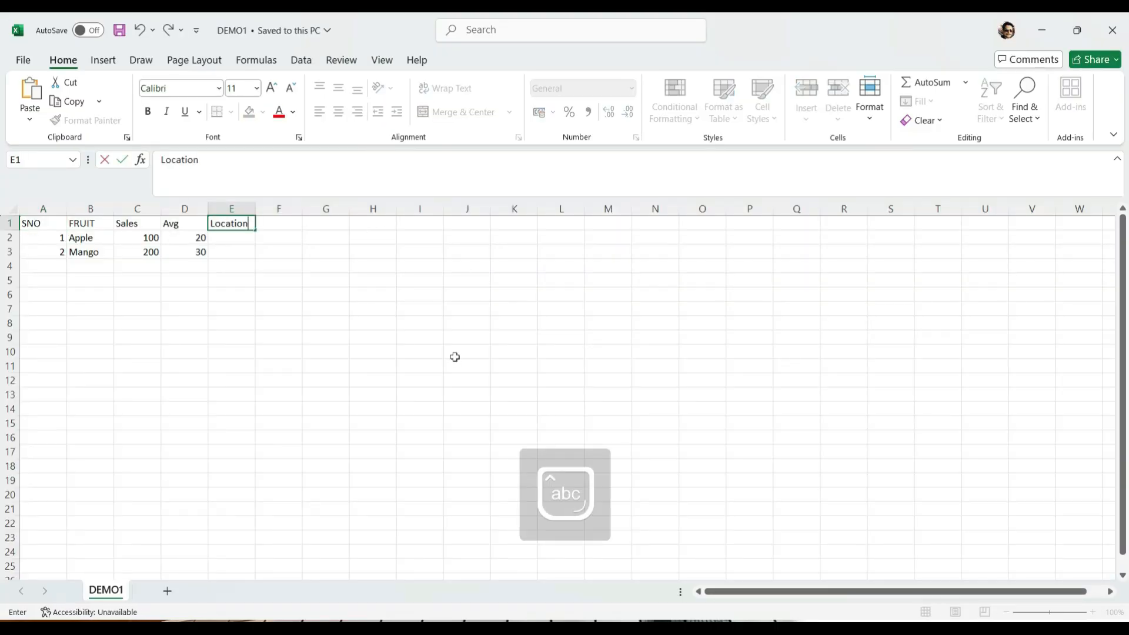
key(Return)
text(Hyd)
key(Return)
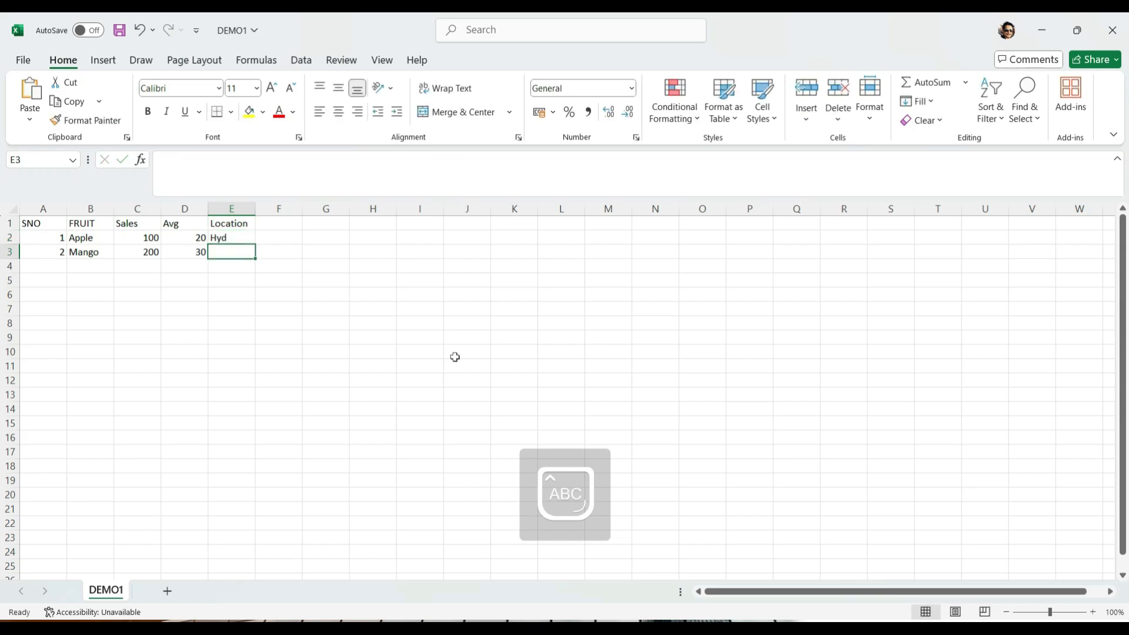
text(Chennai)
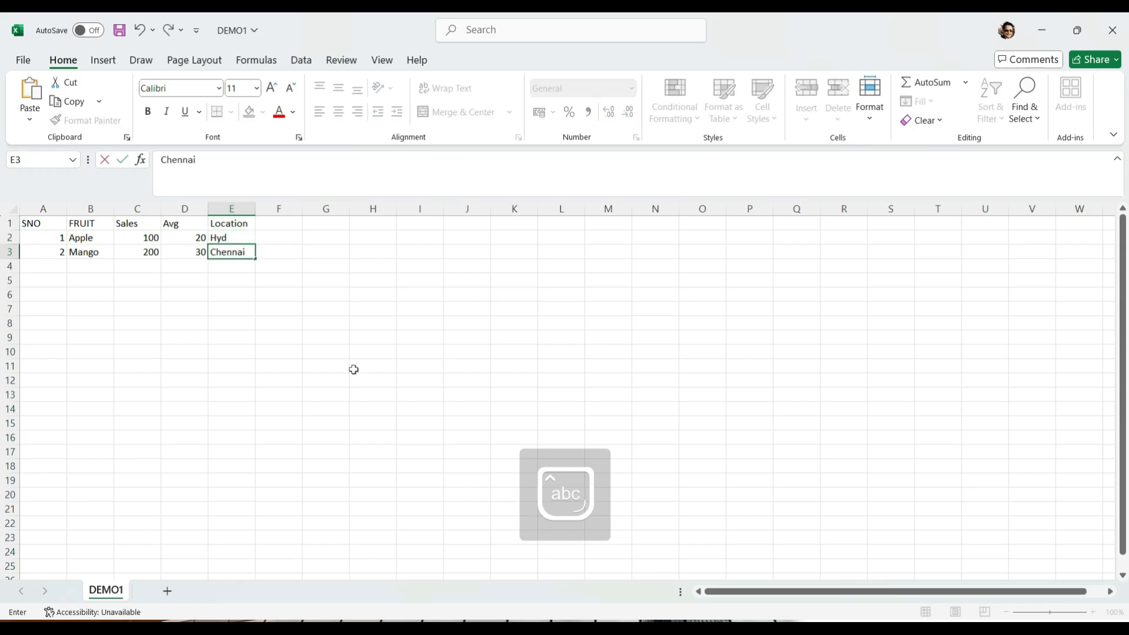
click(353, 370)
key(ctrl+s)
click(1111, 30)
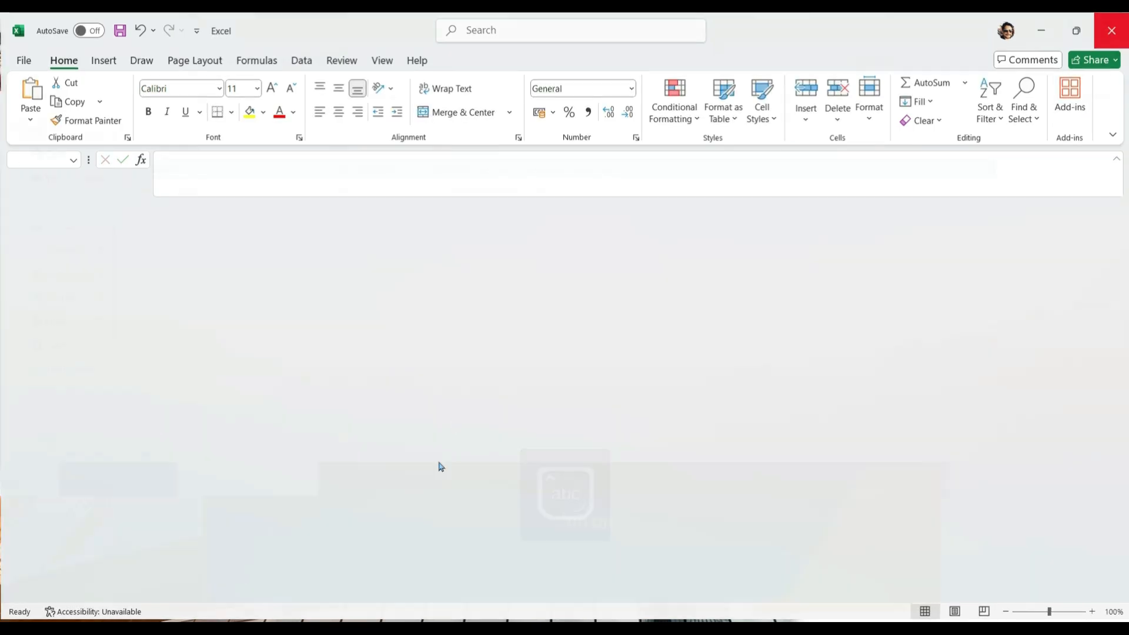
Switch to the Power Query Editor and refresh the DEMO1 query preview to load the Location column.
key(super+d)
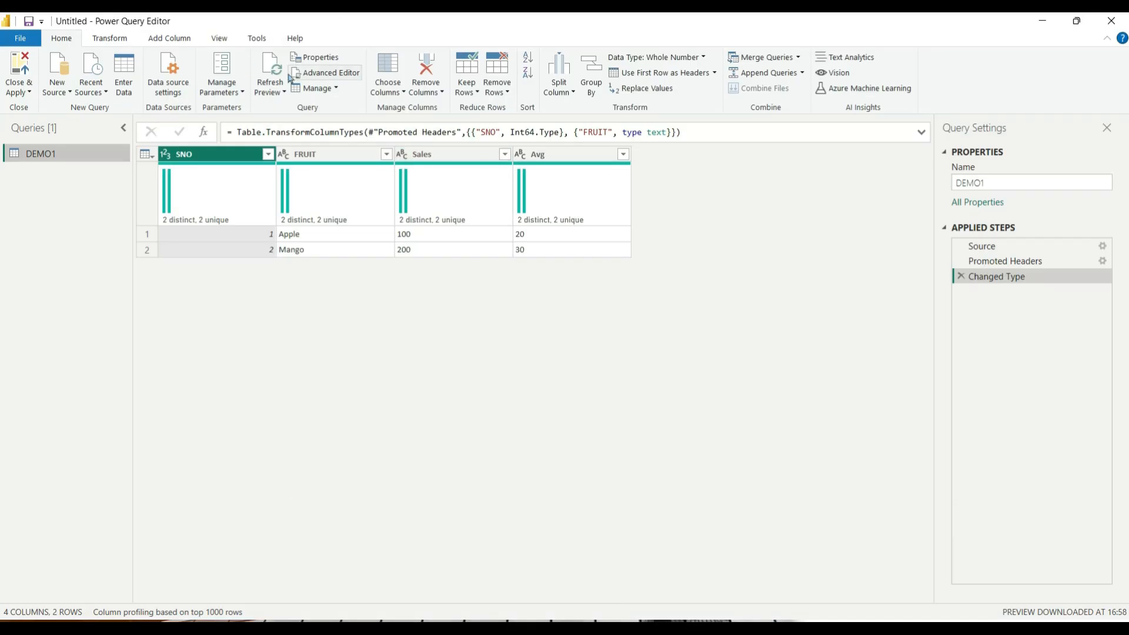
click(286, 74)
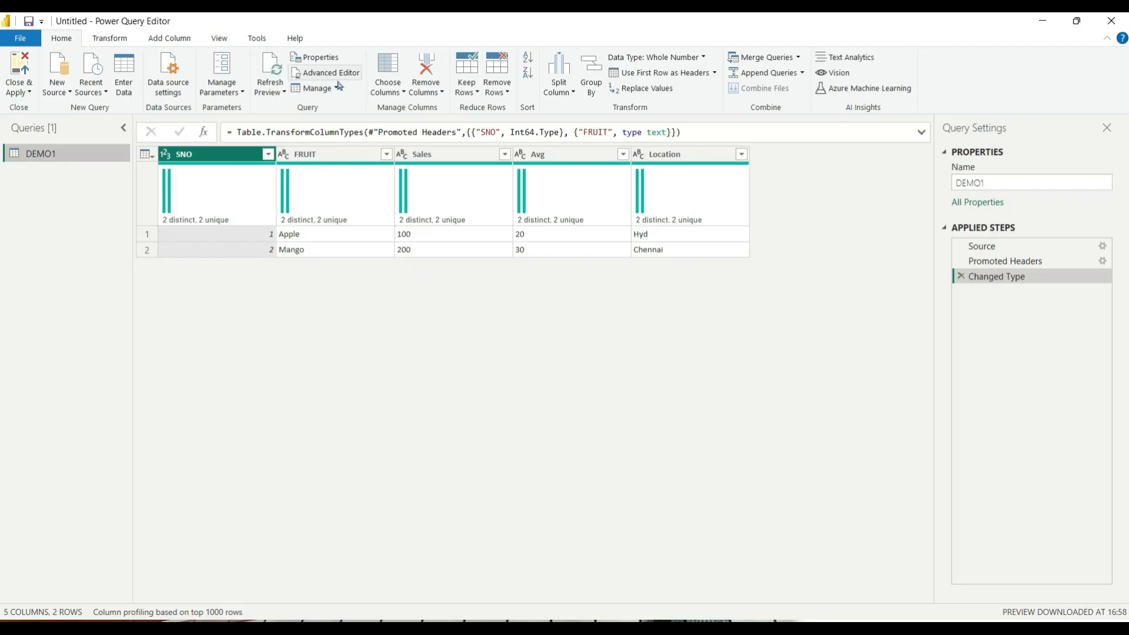
Review the Columns parameter in the DEMO1 query's code and return to the preview without editing it.
click(338, 77)
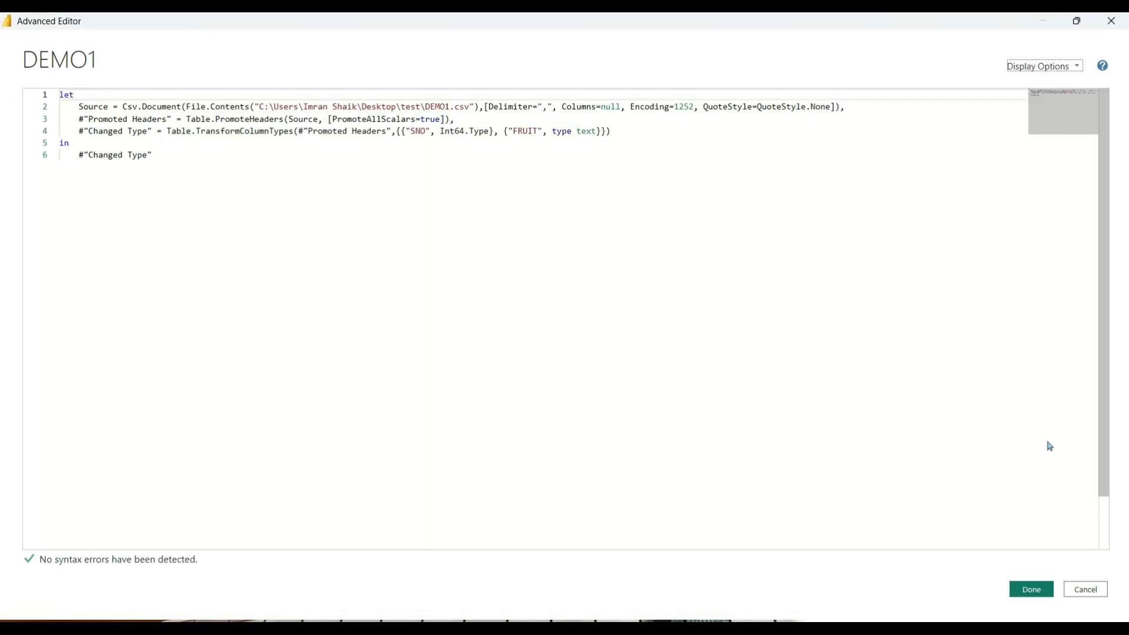
click(1049, 593)
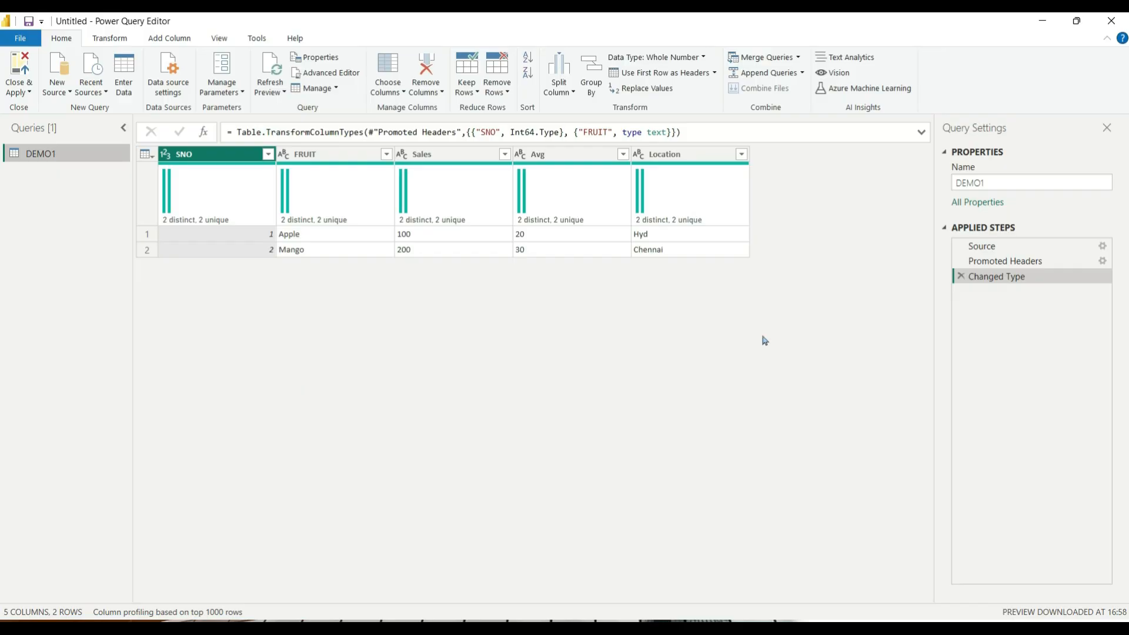
click(329, 74)
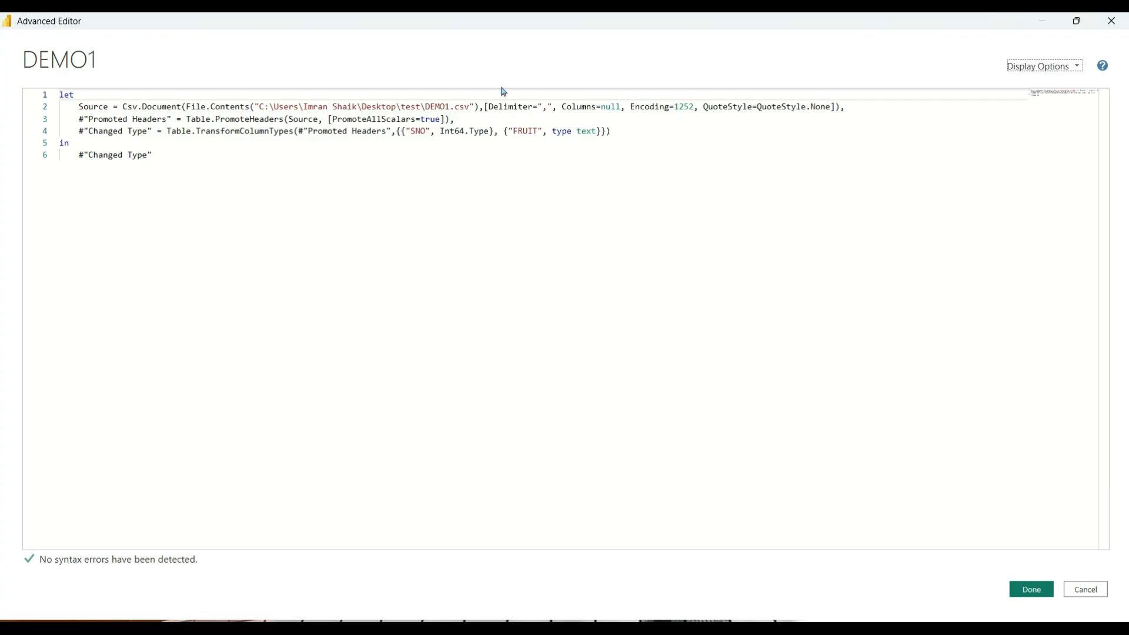
click(1034, 591)
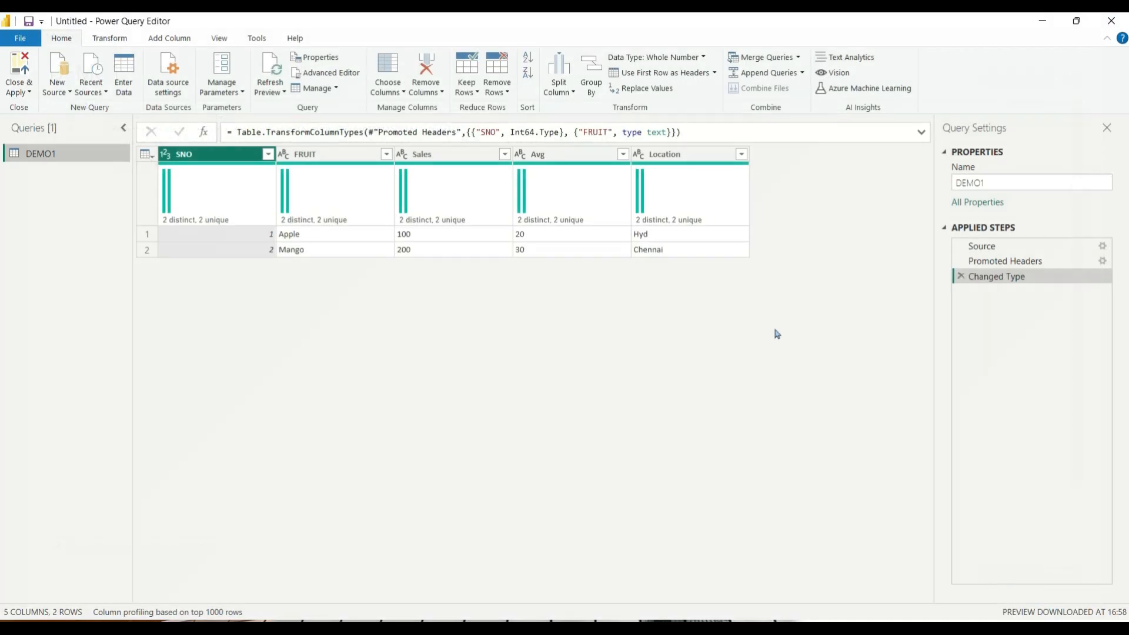